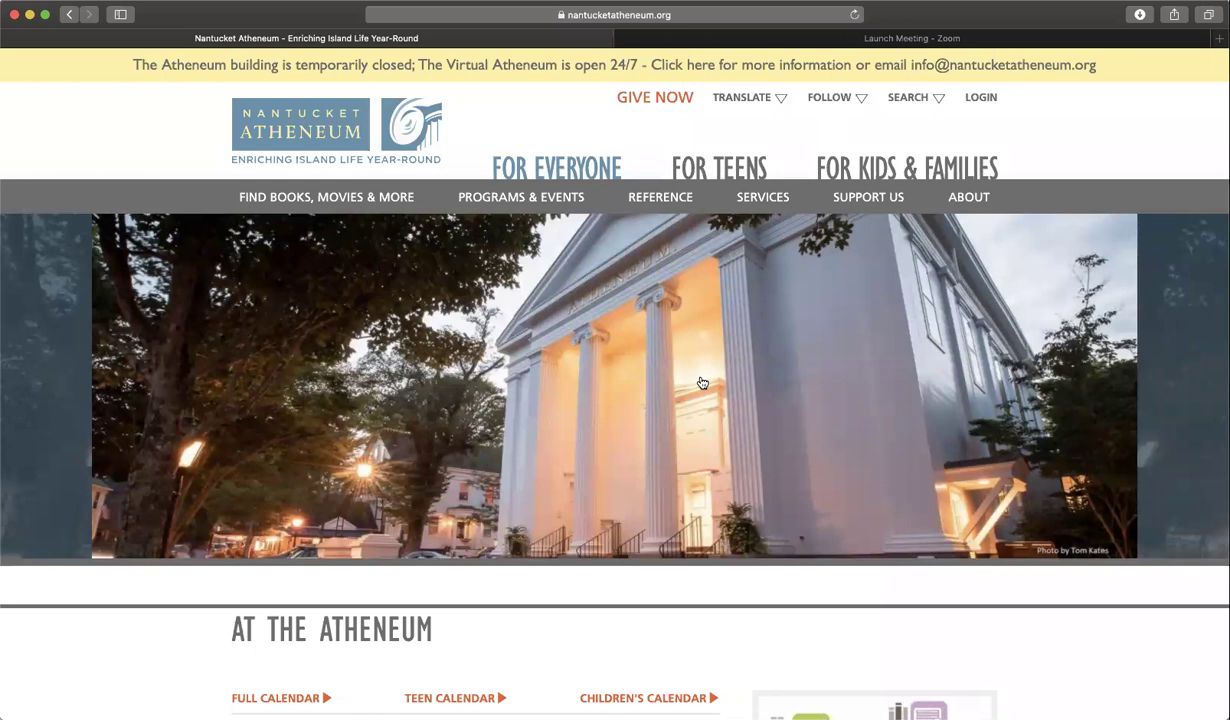
# - Scroll the Nantucket Atheneum homepage down to the Browse Our eLibrary section
pyautogui.scroll(-1, 702, 383)
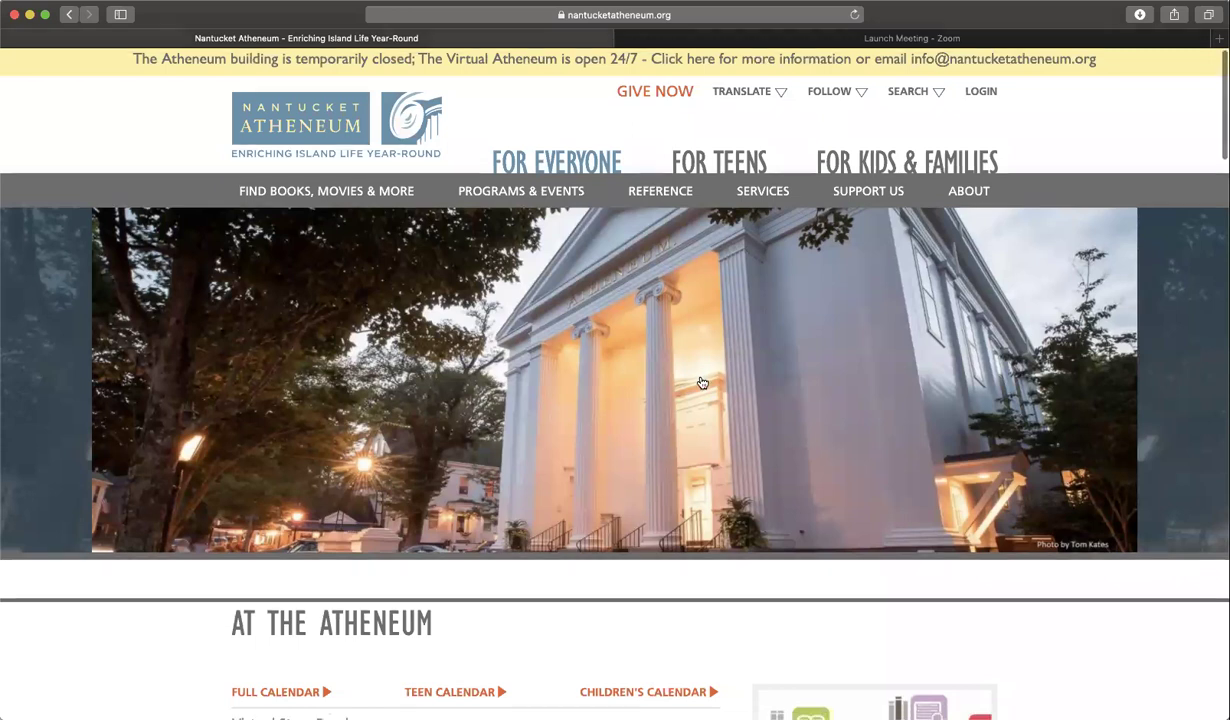
pyautogui.scroll(-15, 702, 383)
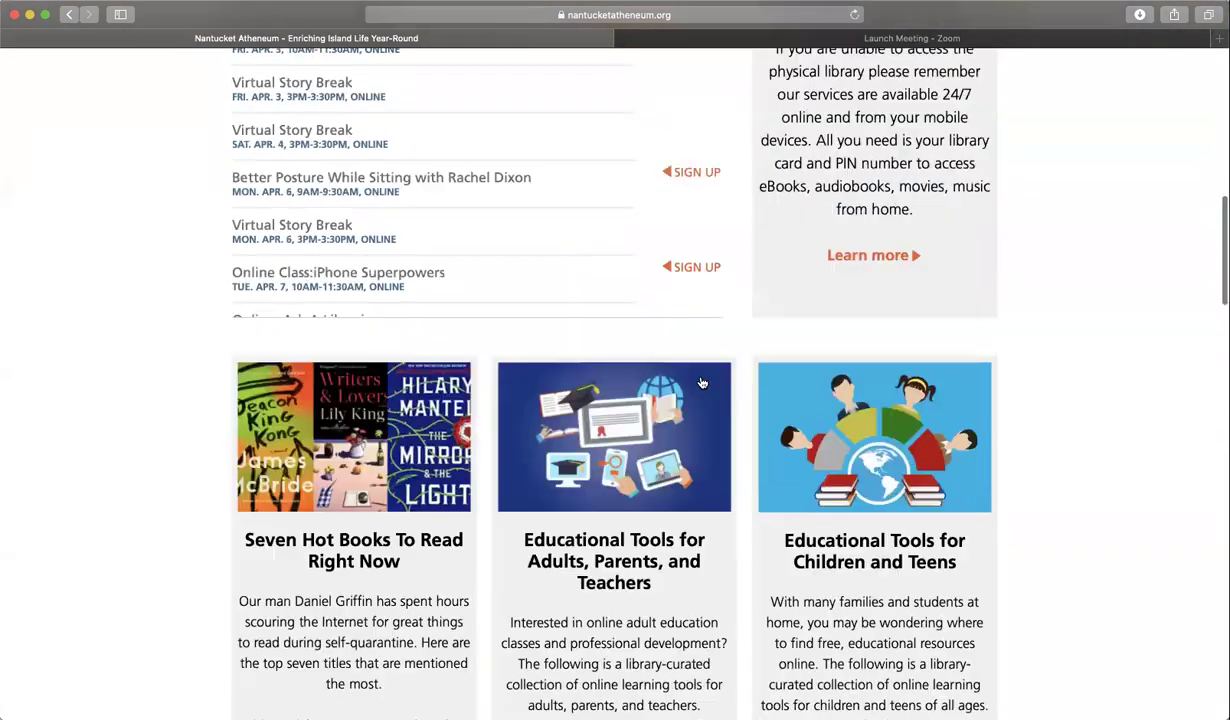
pyautogui.scroll(-10, 702, 383)
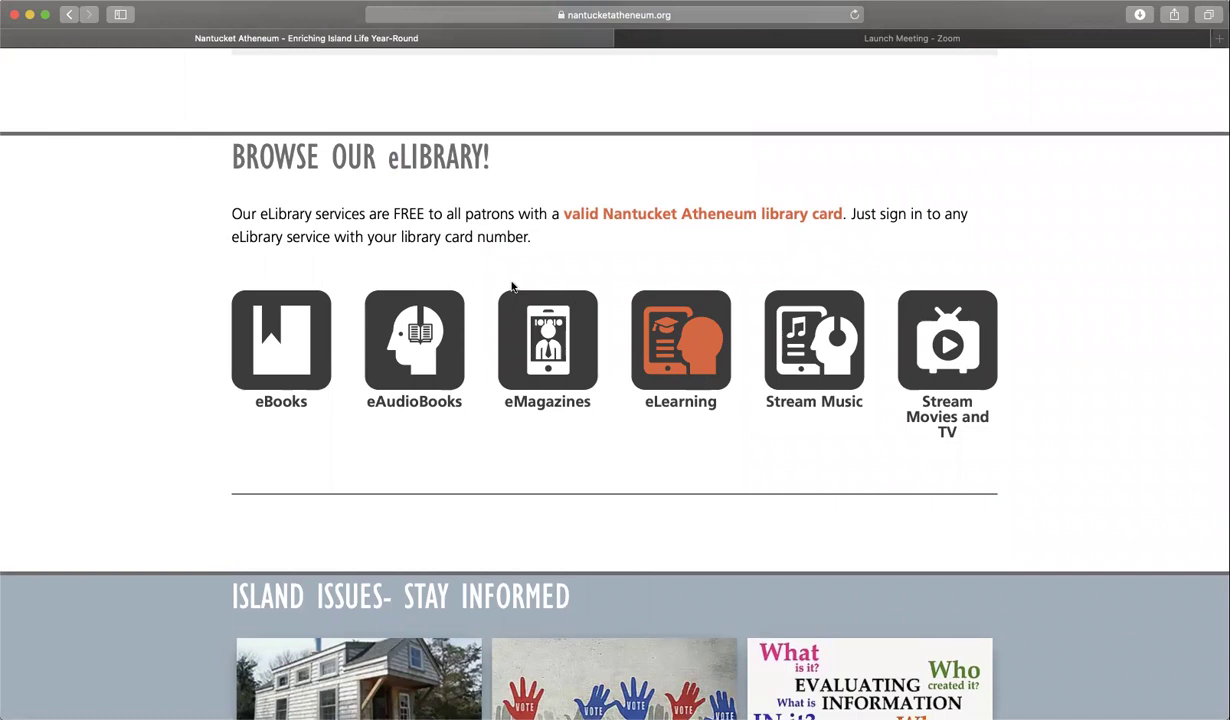
# - Open the library's eAudioBooks page and launch Hoopla in a new tab from the comparison table
pyautogui.click(423, 333)
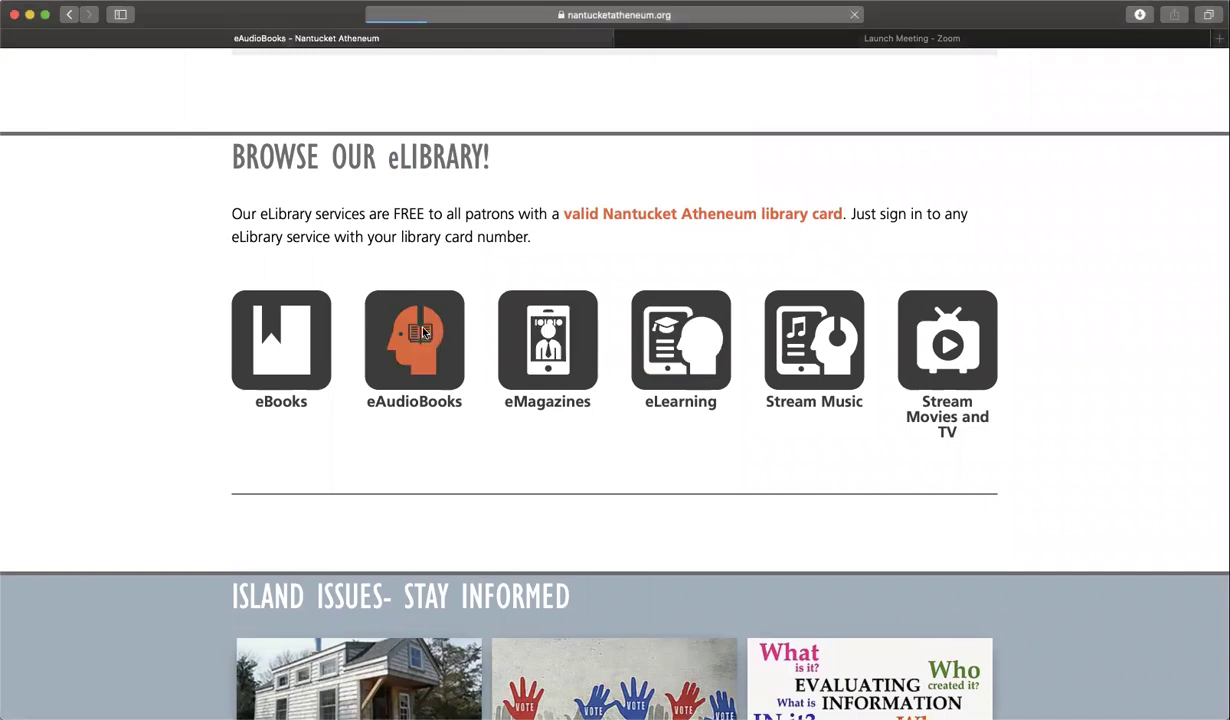
pyautogui.scroll(-5, 580, 345)
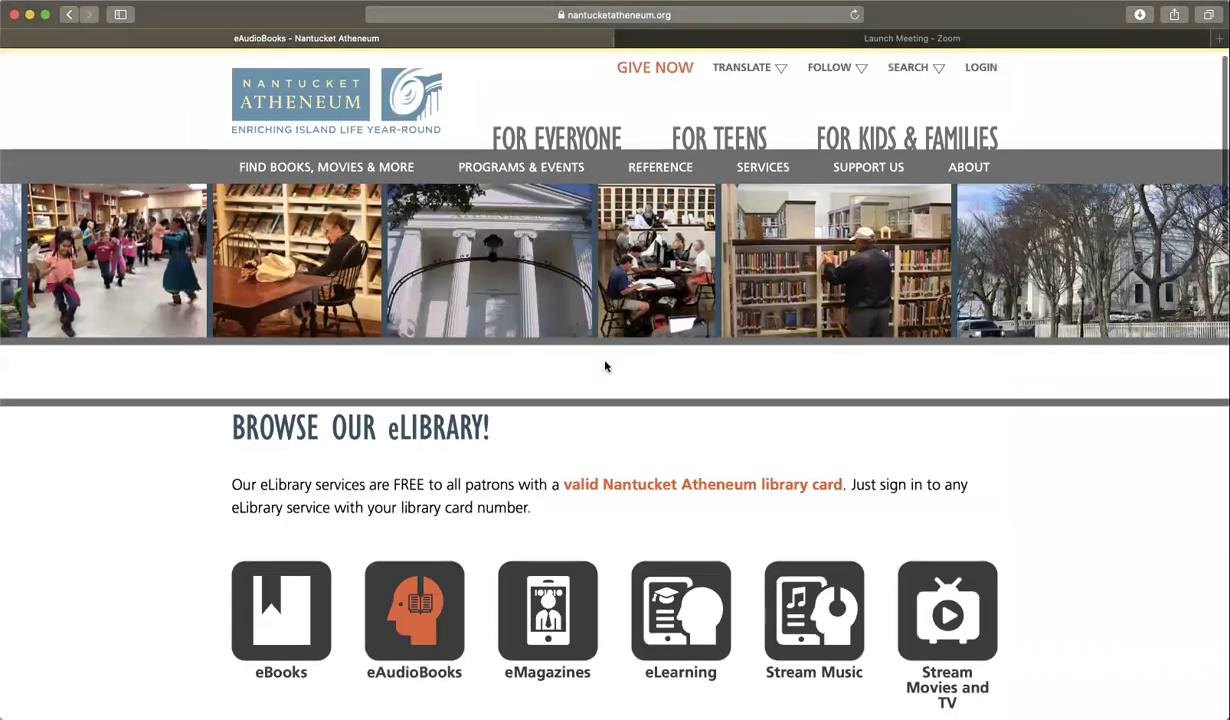
pyautogui.scroll(-2, 605, 367)
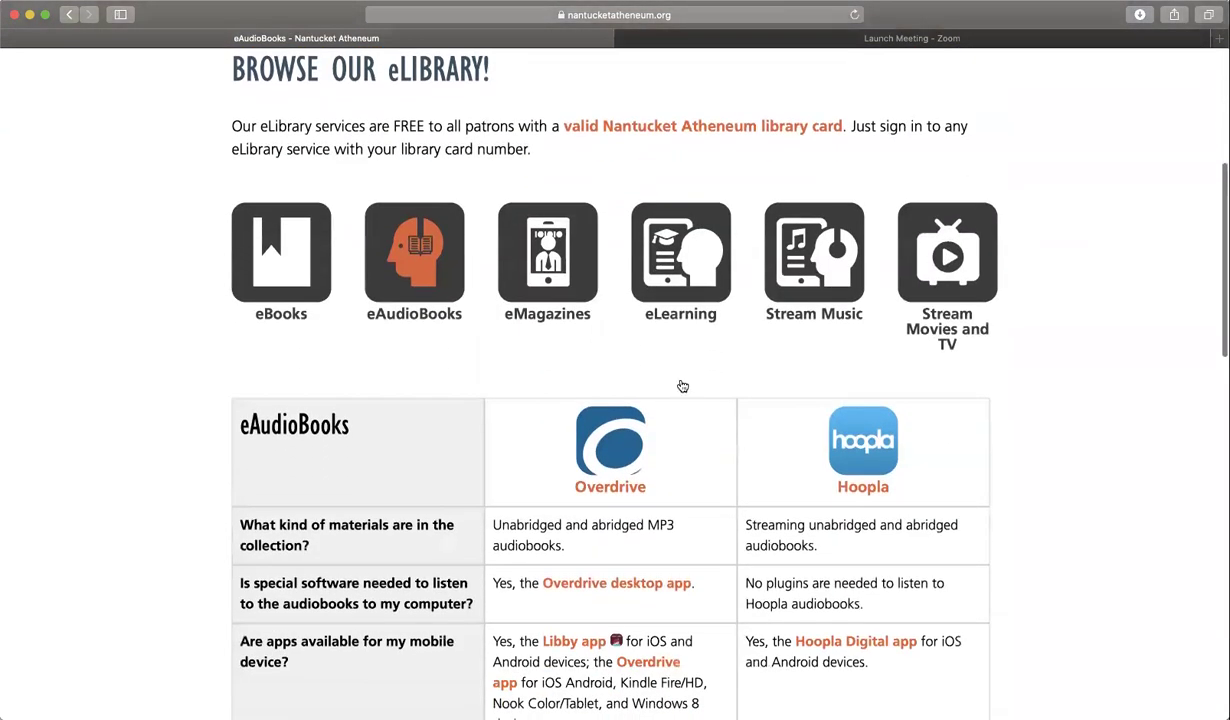
pyautogui.click(864, 460)
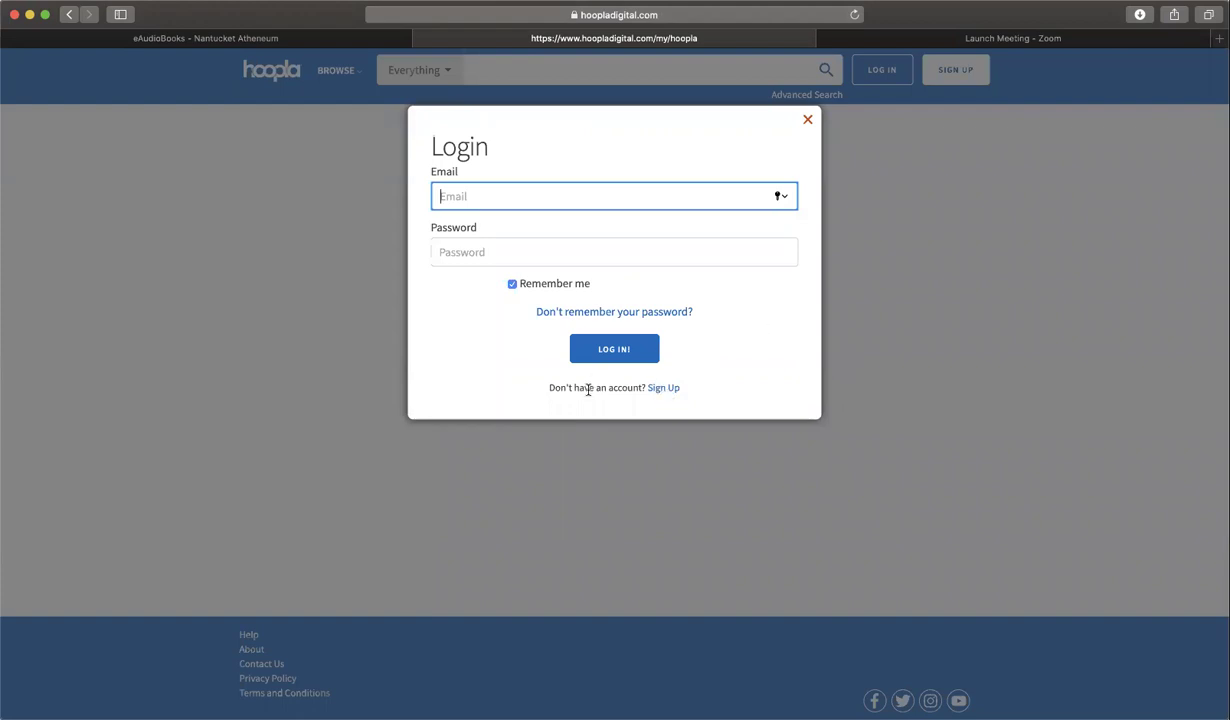
# - Dismiss the sign-up form and log in to Hoopla with the account email and password
pyautogui.click(664, 390)
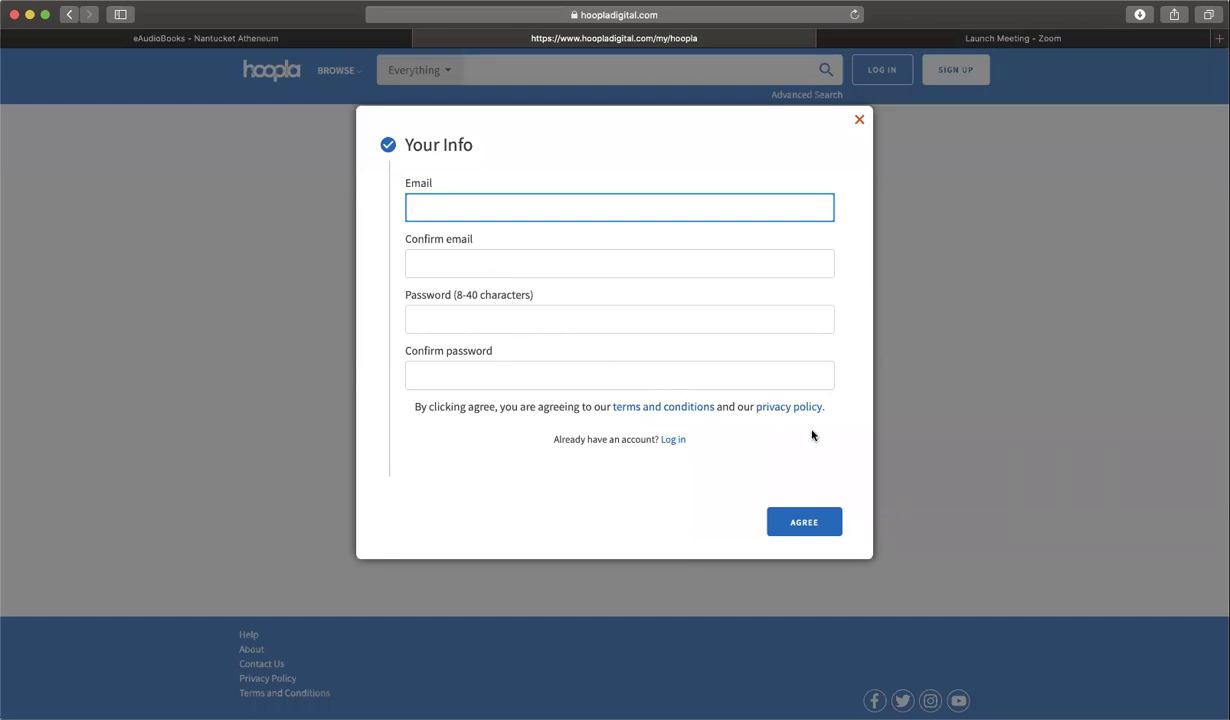
pyautogui.click(859, 122)
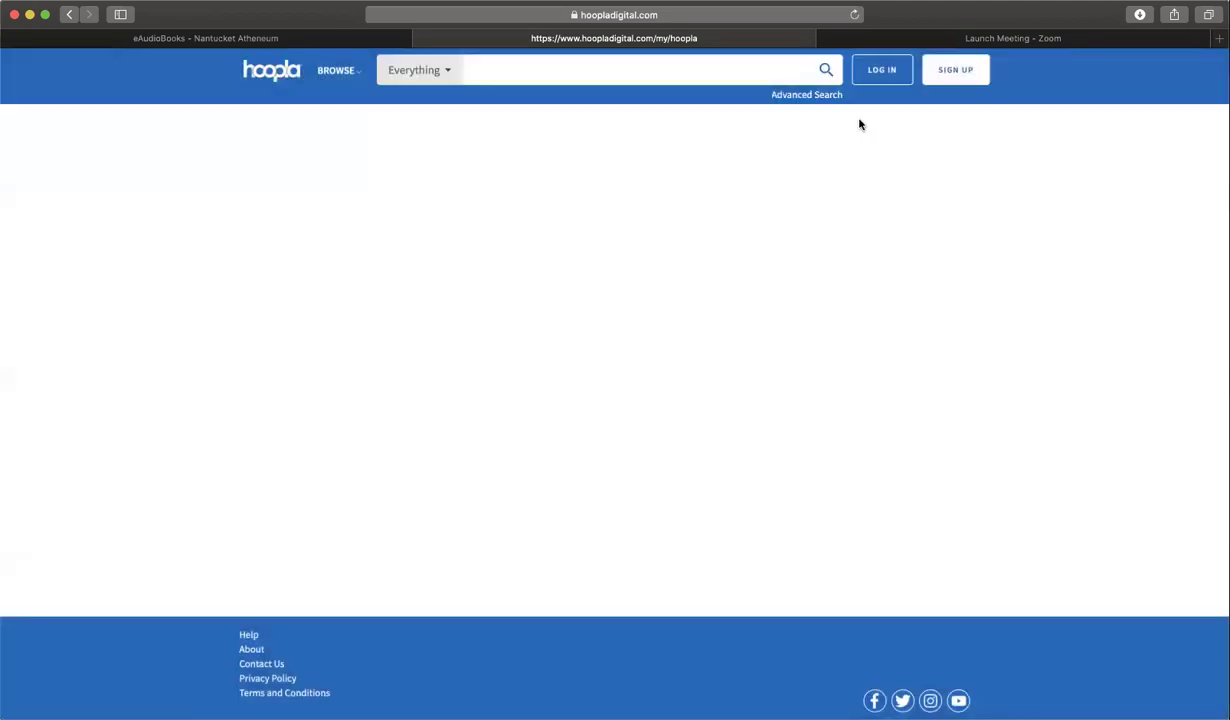
pyautogui.click(888, 70)
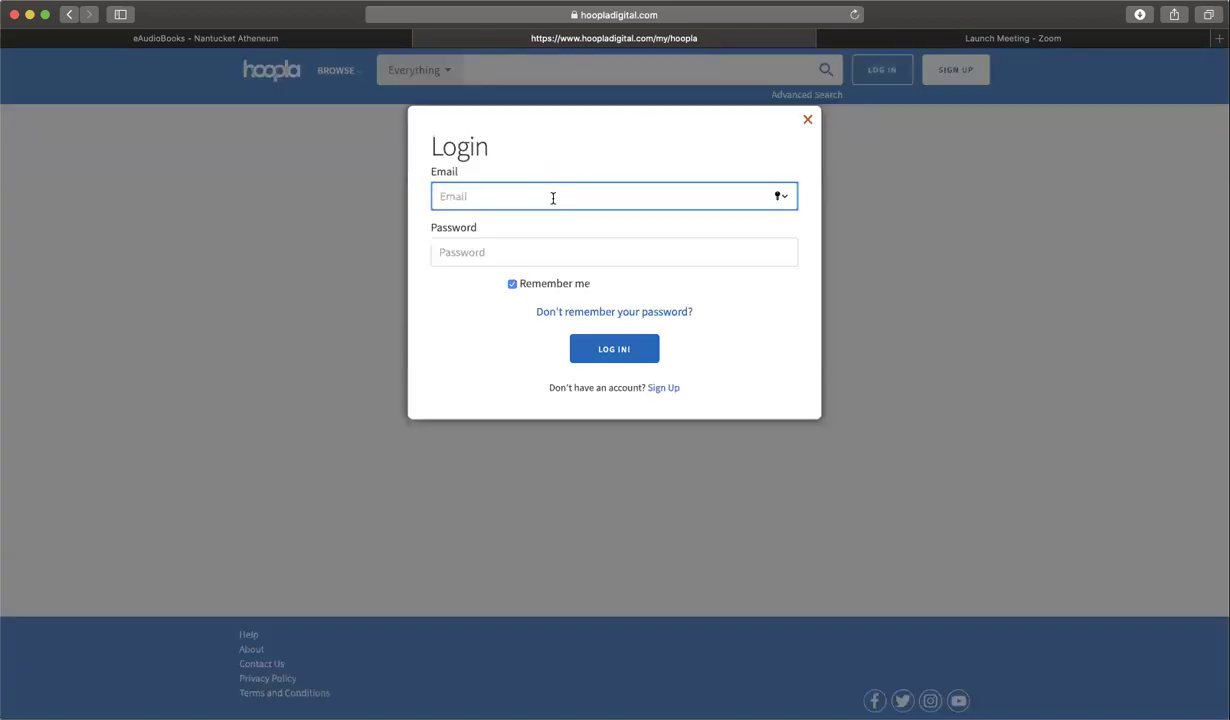
pyautogui.press('Tab')
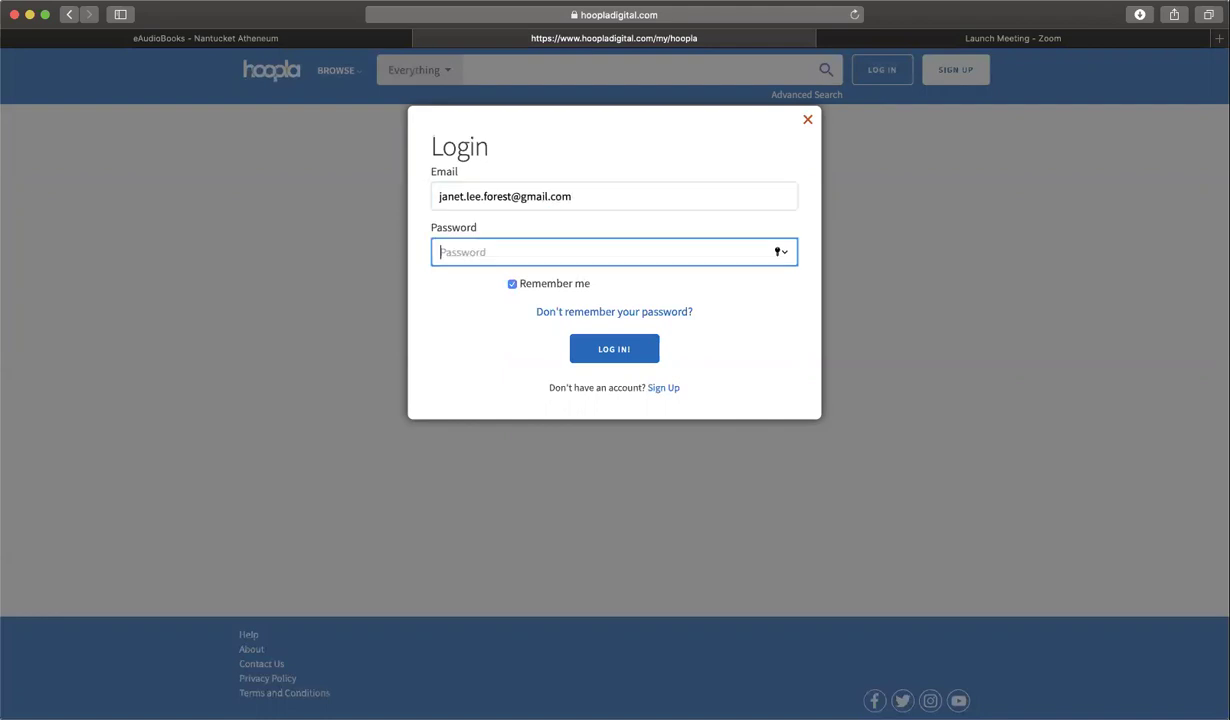
pyautogui.write('•••••')
pyautogui.press('Return')
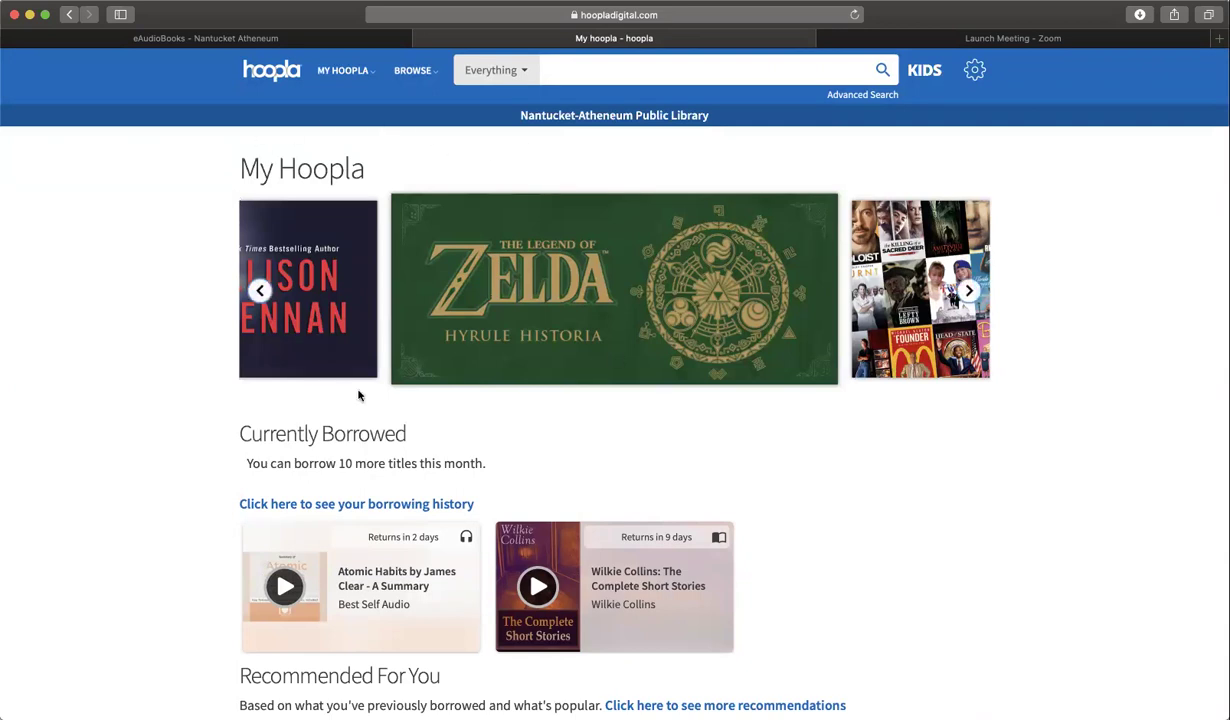
pyautogui.scroll(-3, 601, 407)
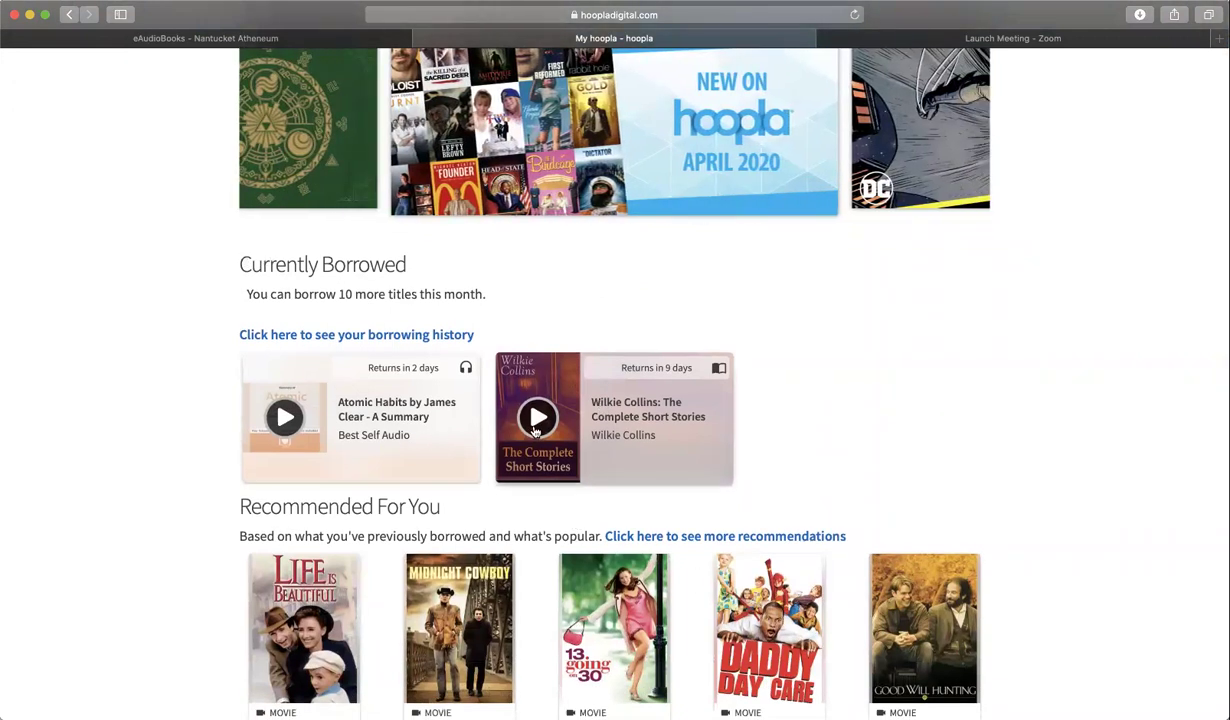
pyautogui.scroll(-1, 537, 430)
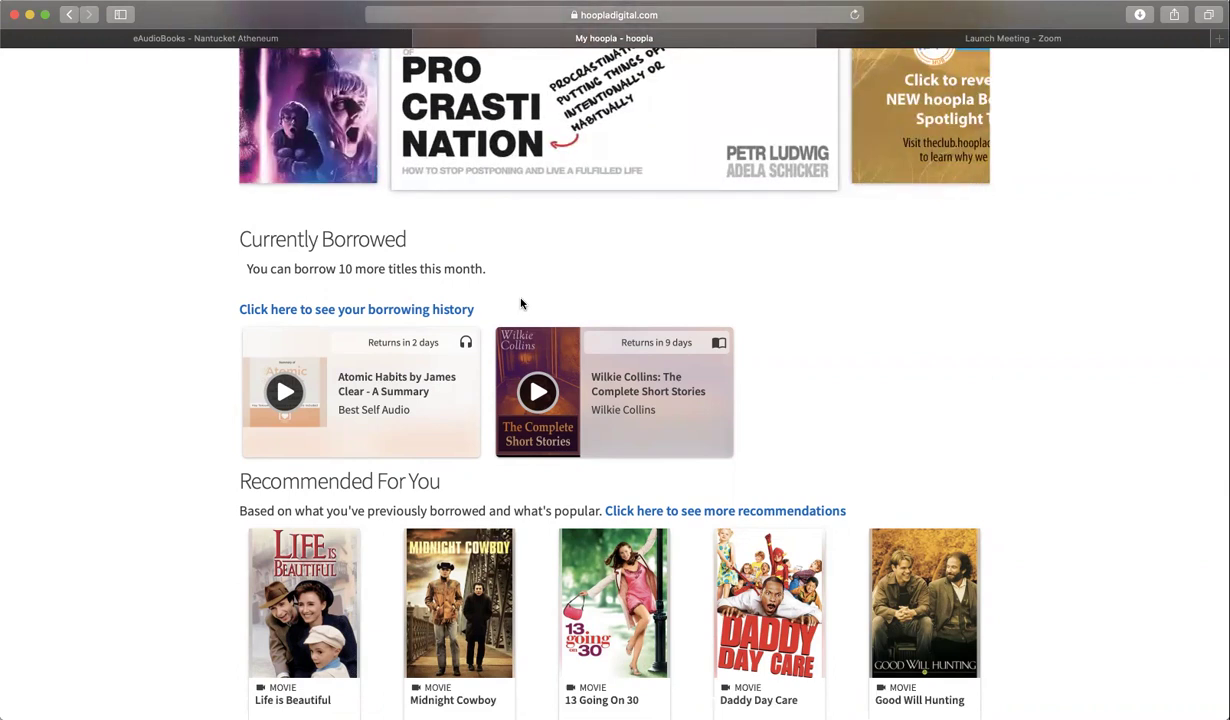
pyautogui.scroll(-5, 520, 304)
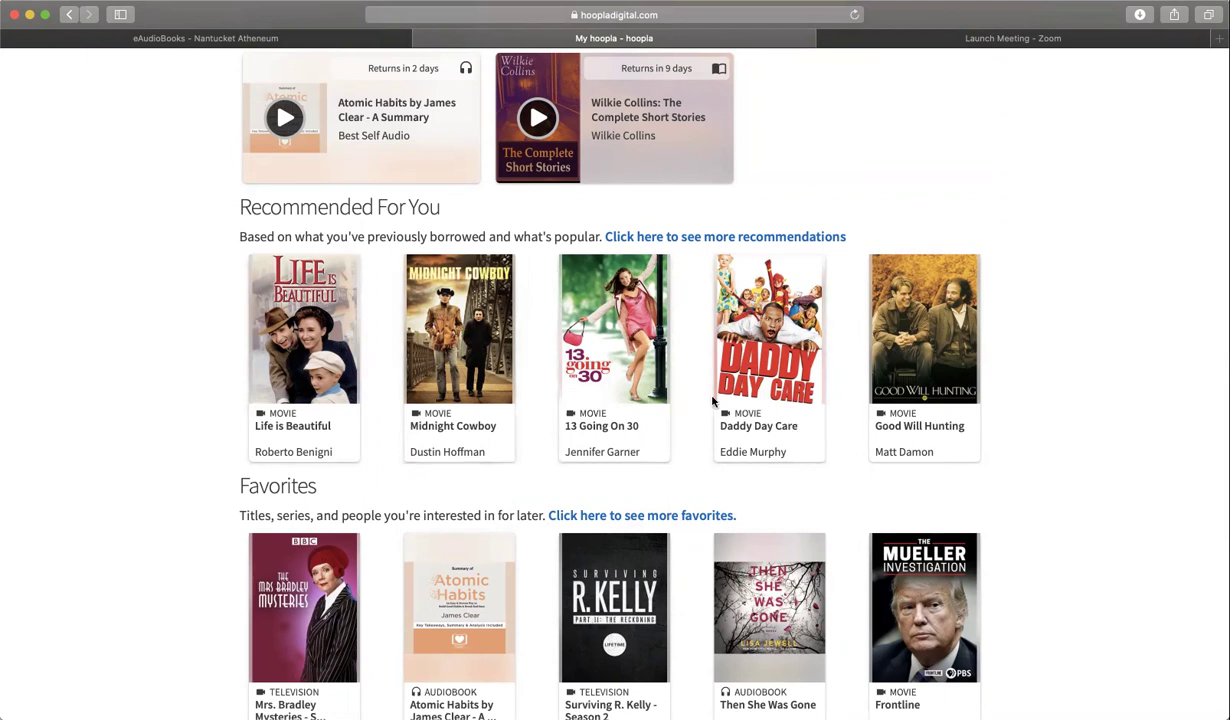
pyautogui.scroll(-4, 567, 365)
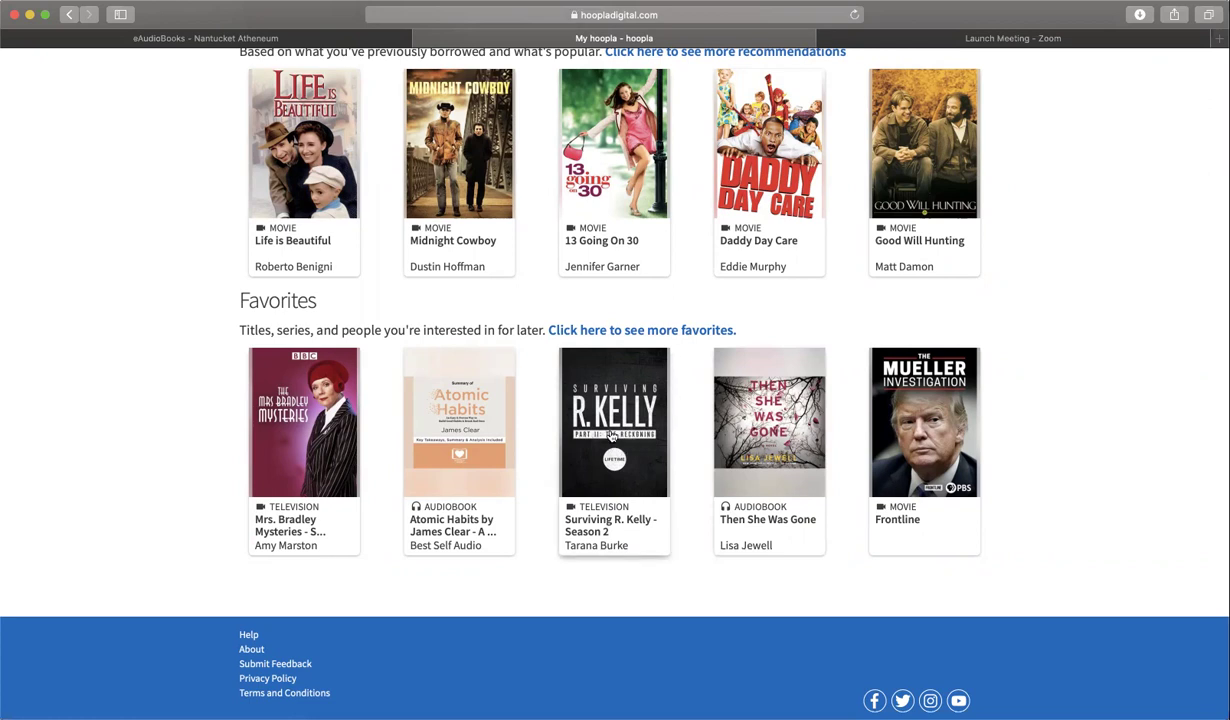
pyautogui.scroll(10, 612, 436)
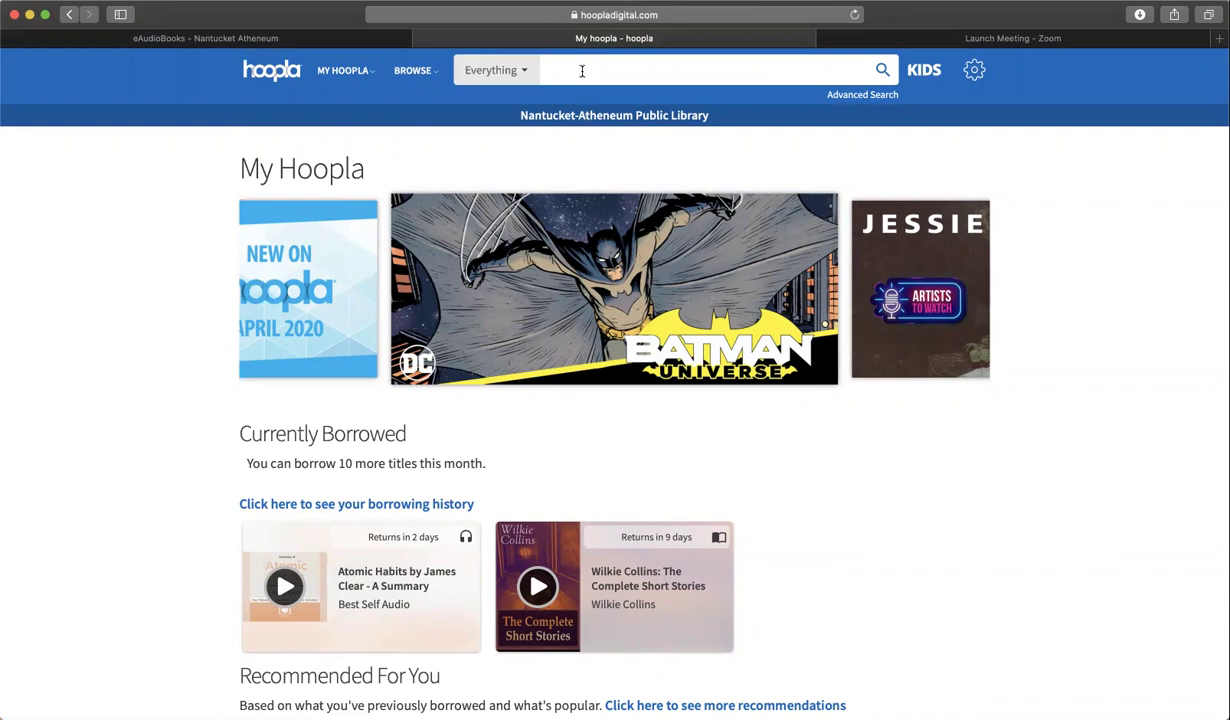
# - Search Hoopla for 'Louise Penny' and scroll through the 14 audiobook results
pyautogui.click(581, 71)
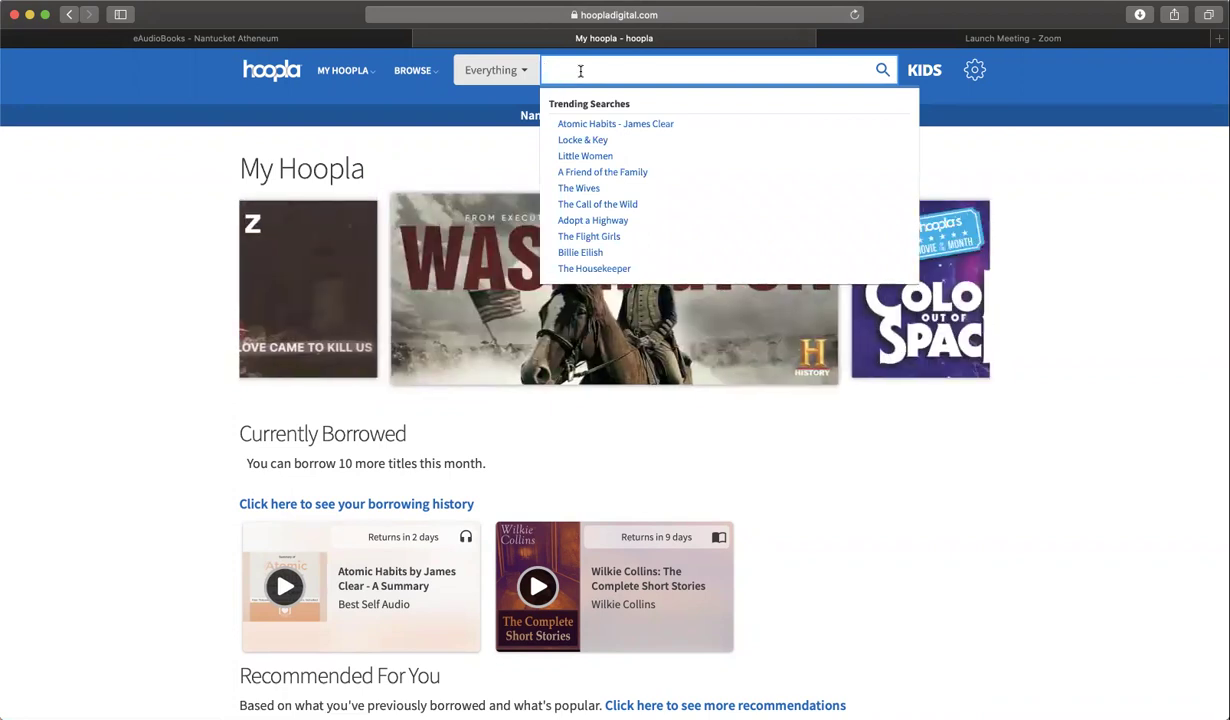
pyautogui.write('Louise')
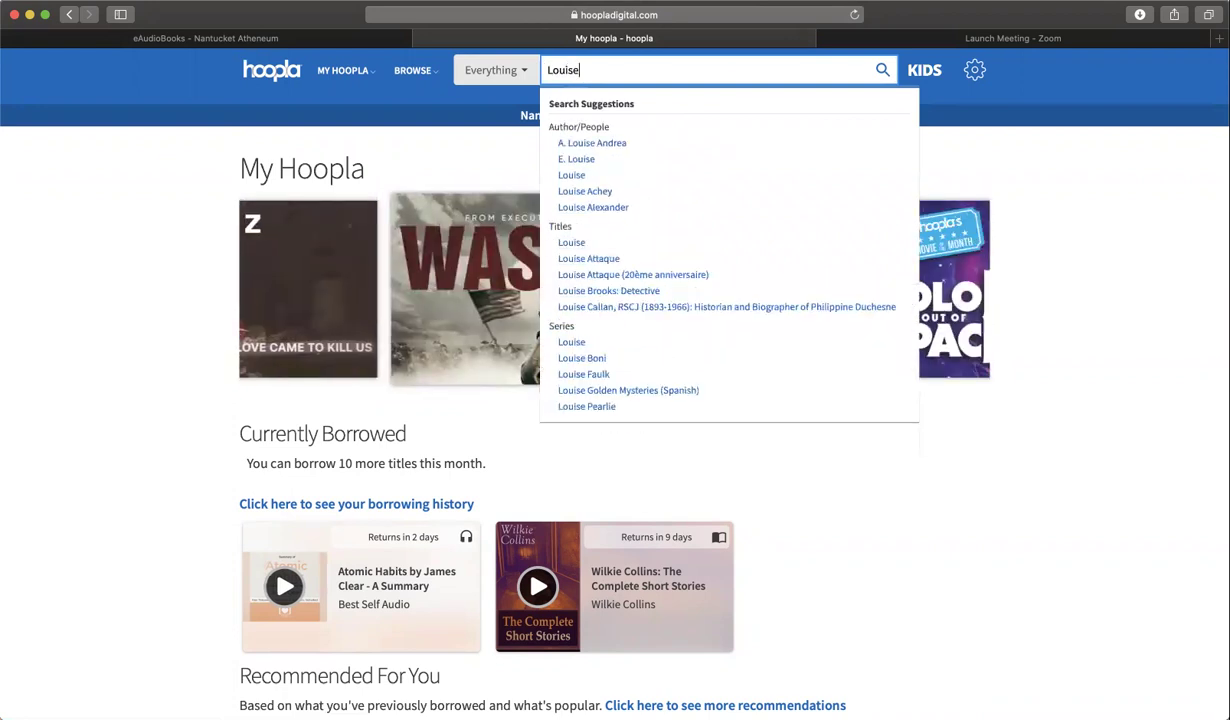
pyautogui.write(' Penny')
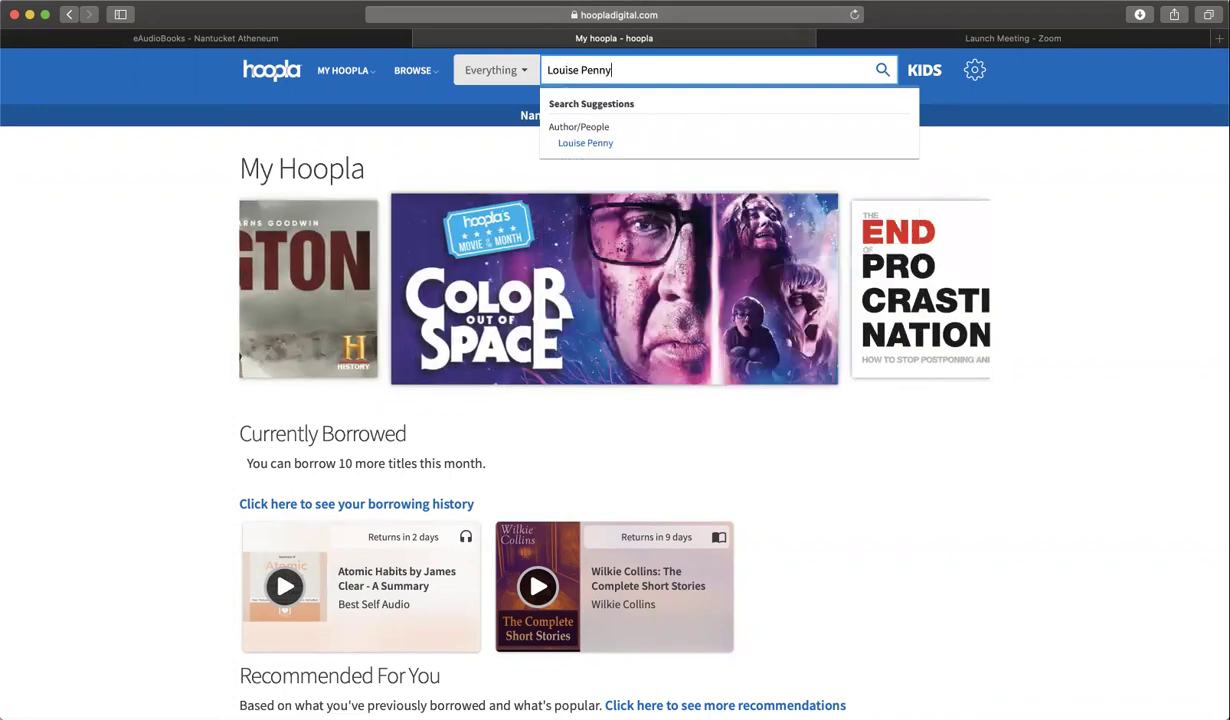
pyautogui.press('Return')
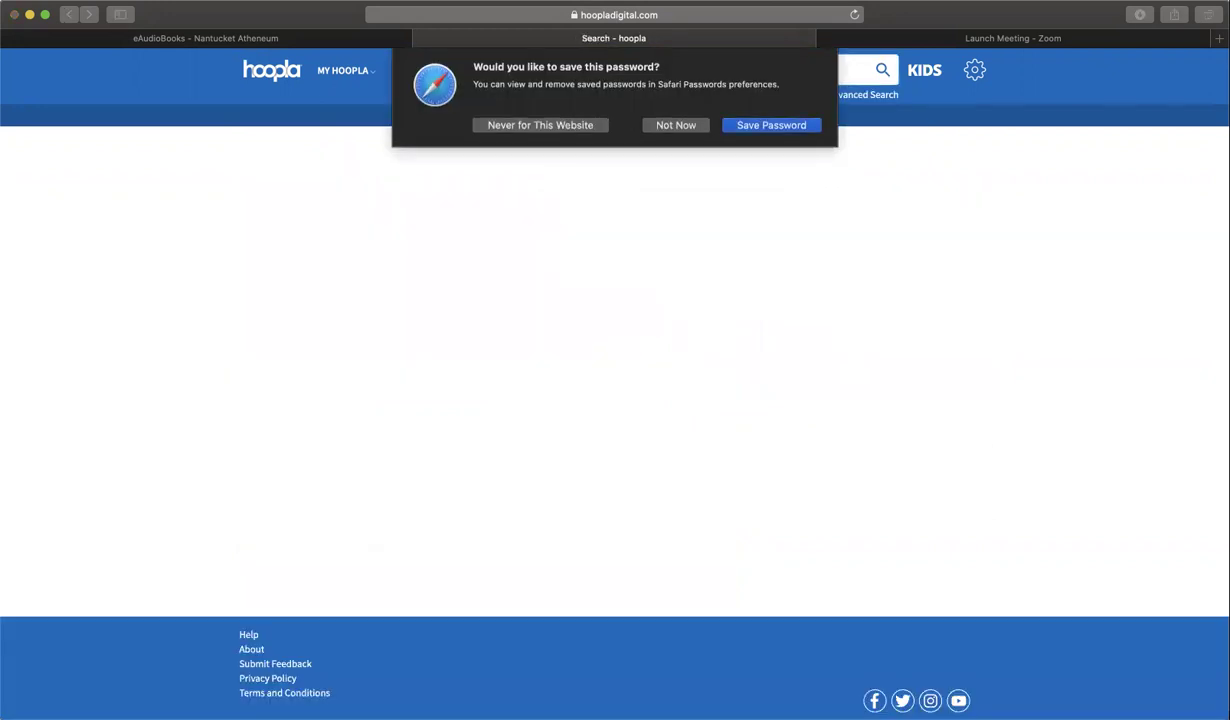
pyautogui.click(680, 125)
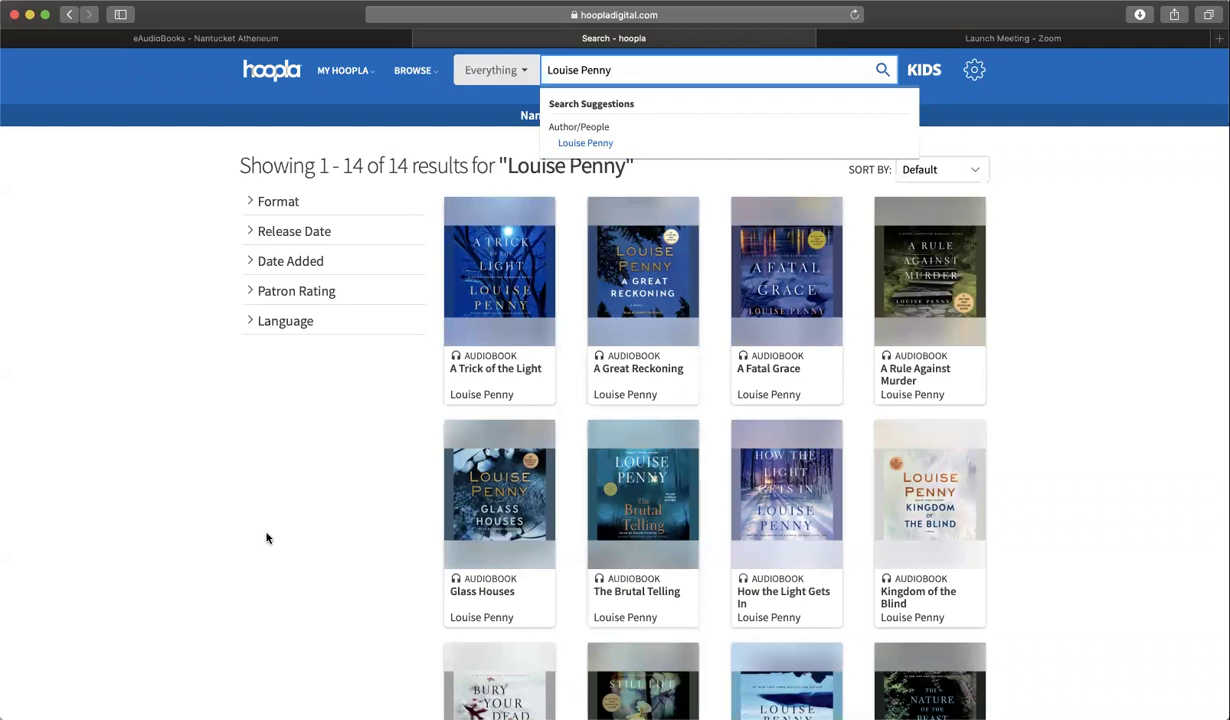
pyautogui.scroll(-1, 311, 548)
pyautogui.scroll(-5, 311, 548)
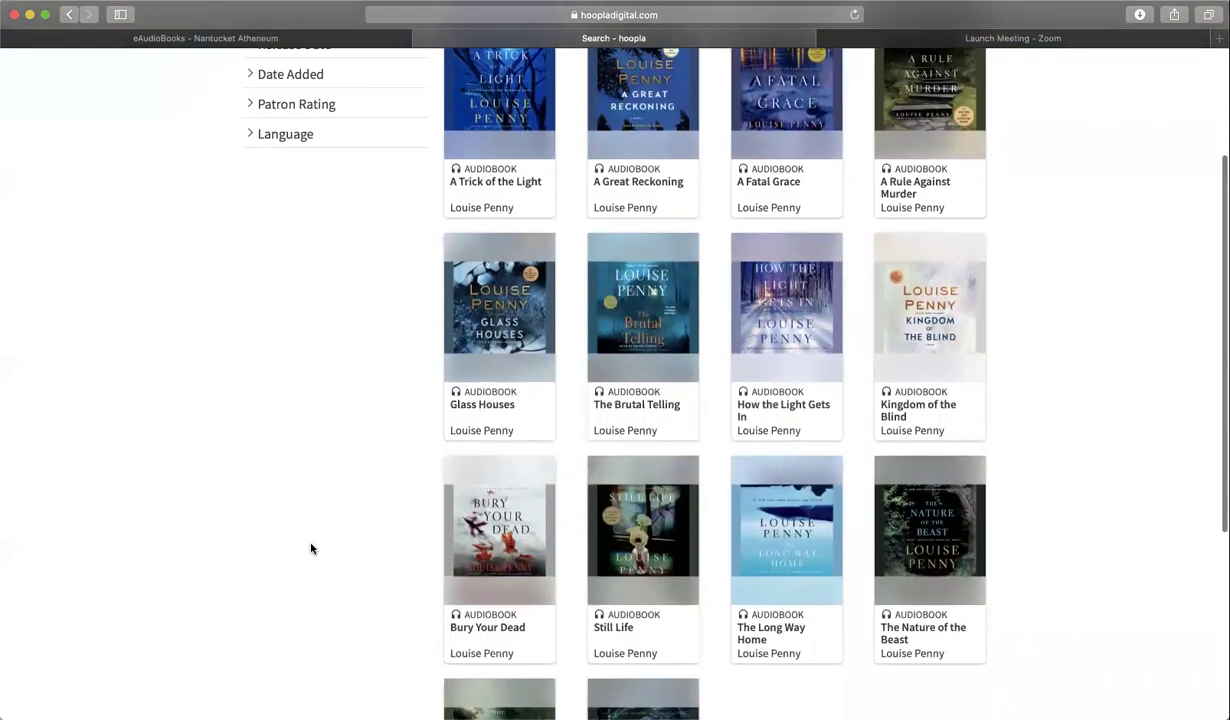
pyautogui.scroll(6, 311, 548)
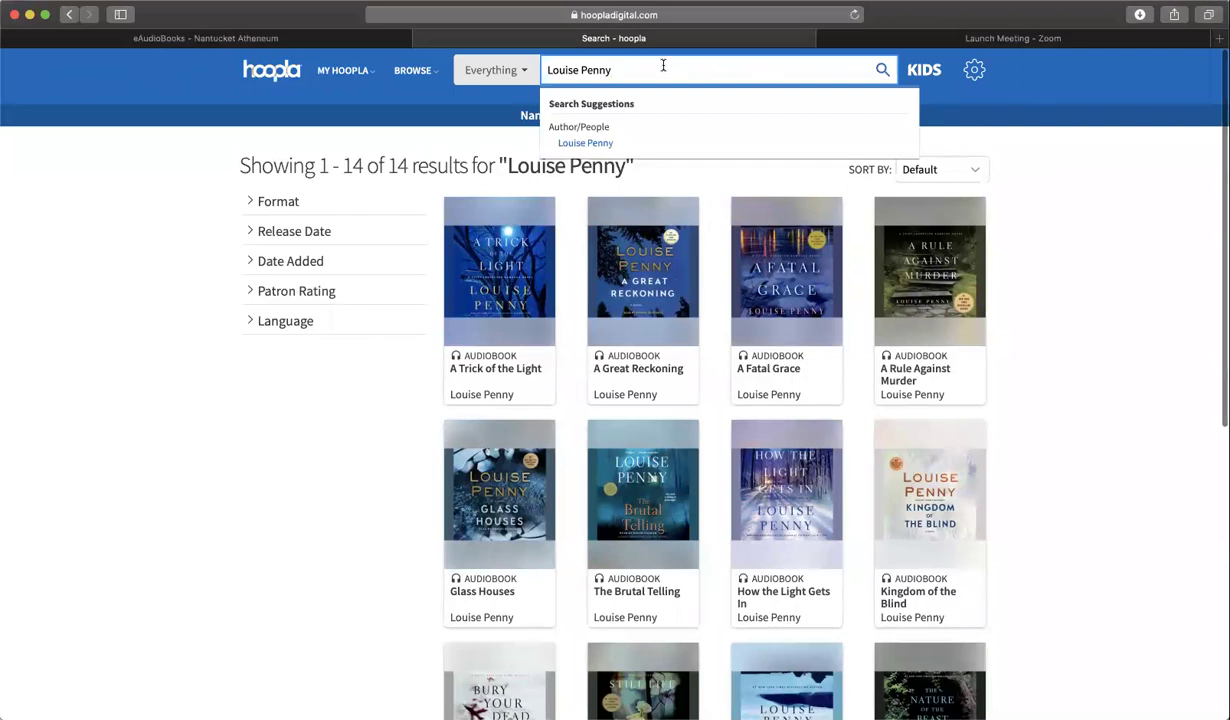
# - Clear the 'Louise Penny' text from the search bar
pyautogui.moveTo(612, 68); pyautogui.dragTo(553, 64)
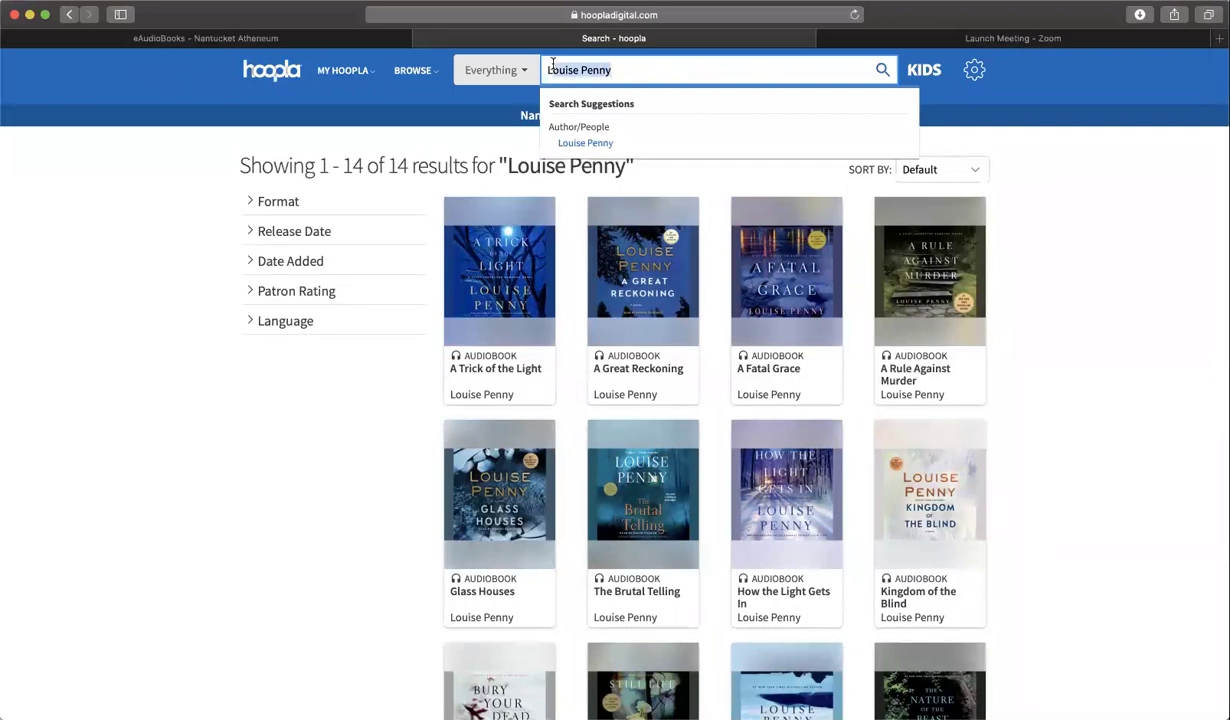
pyautogui.press('BackSpace')
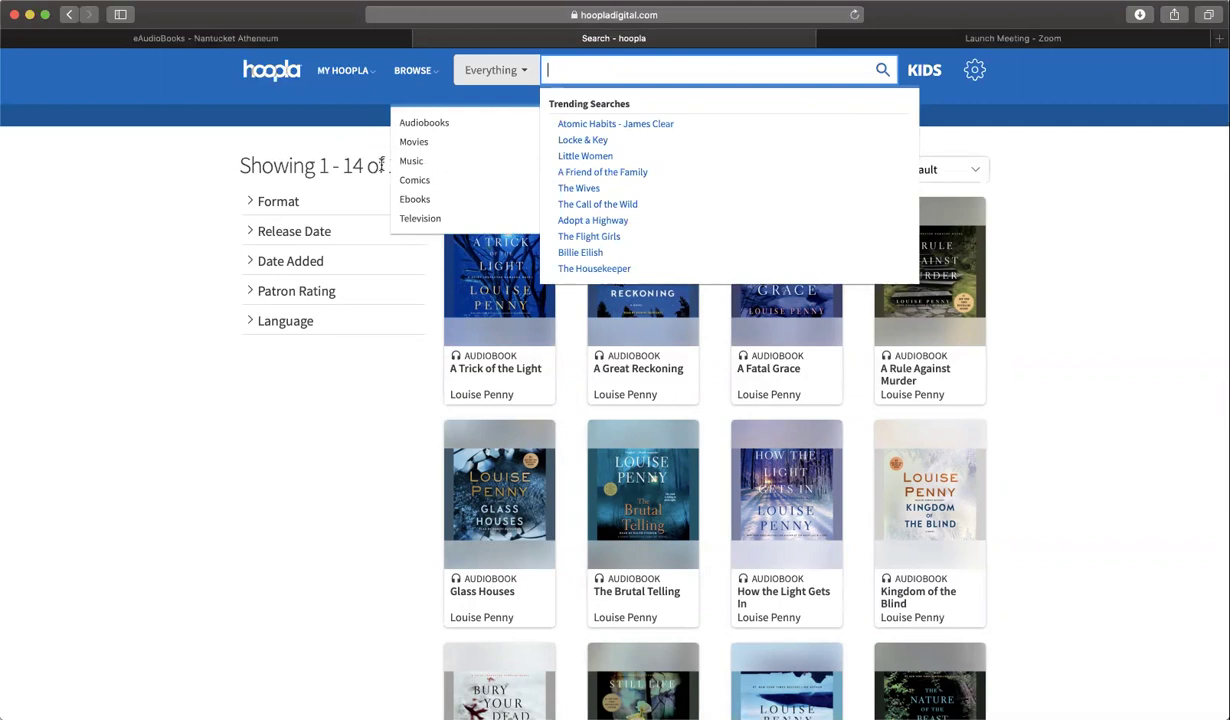
pyautogui.click(435, 105)
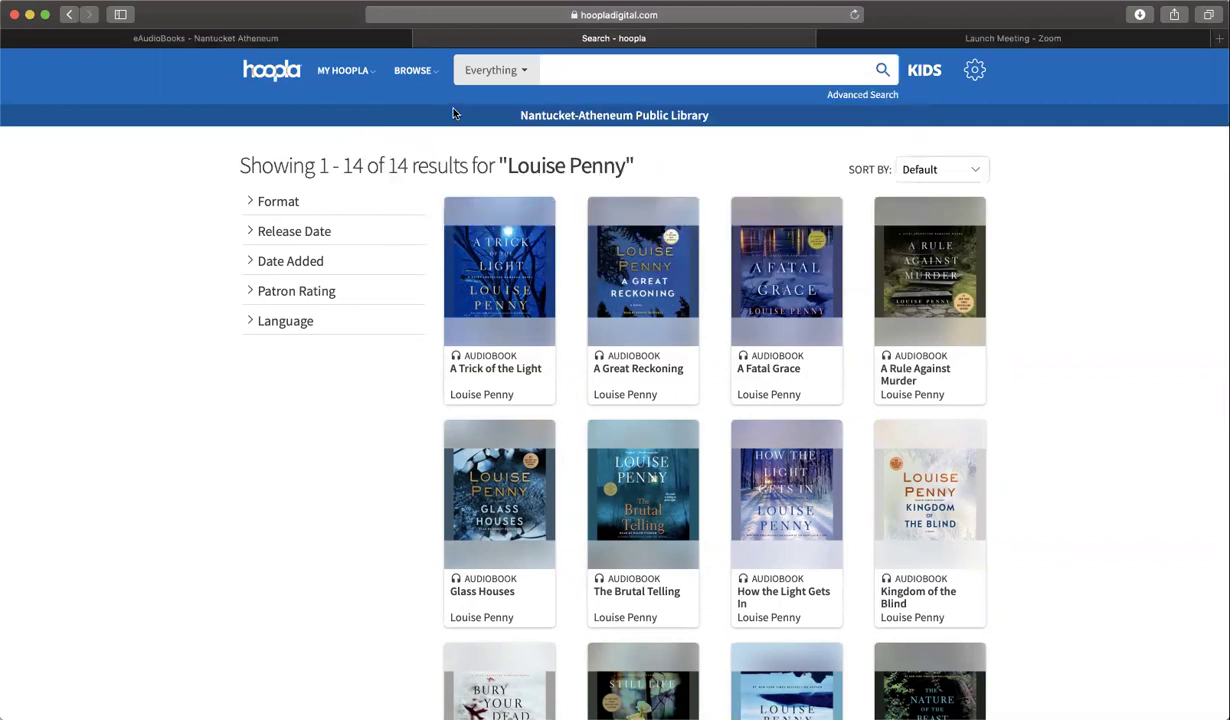
# - Go to the Audiobooks browse page and scroll the Popular titles, starting with Eight Perfect Murders
pyautogui.moveTo(420, 67)
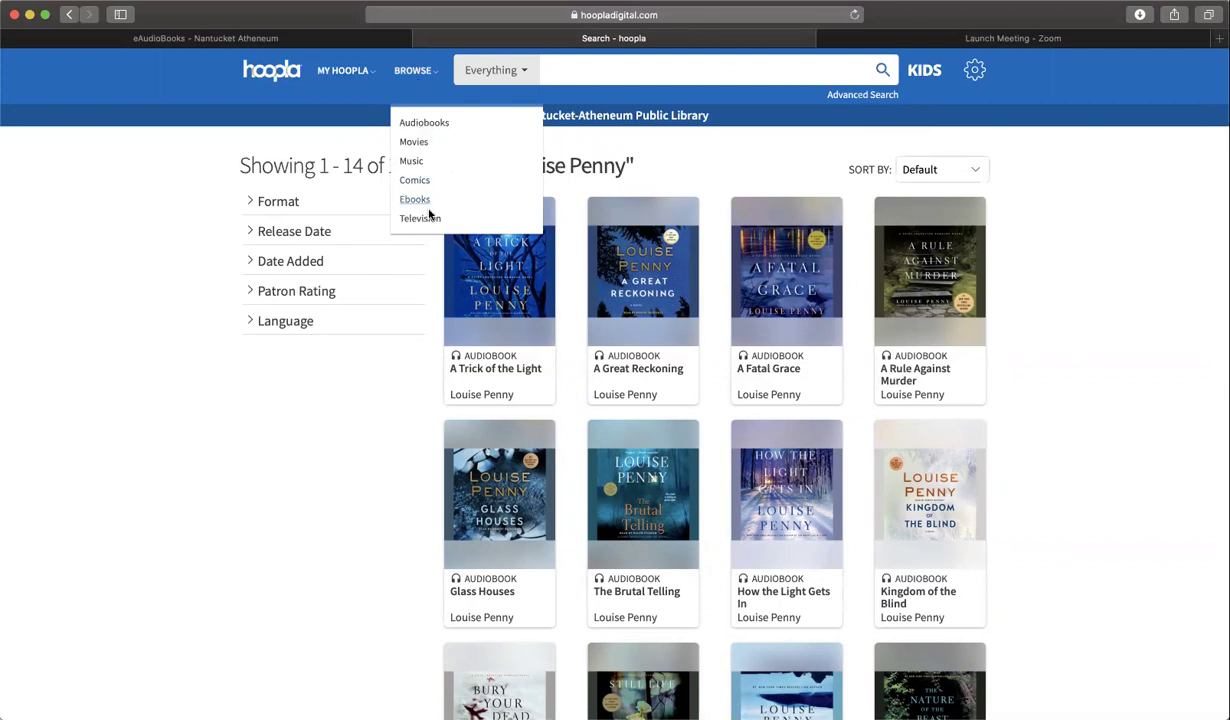
pyautogui.click(423, 127)
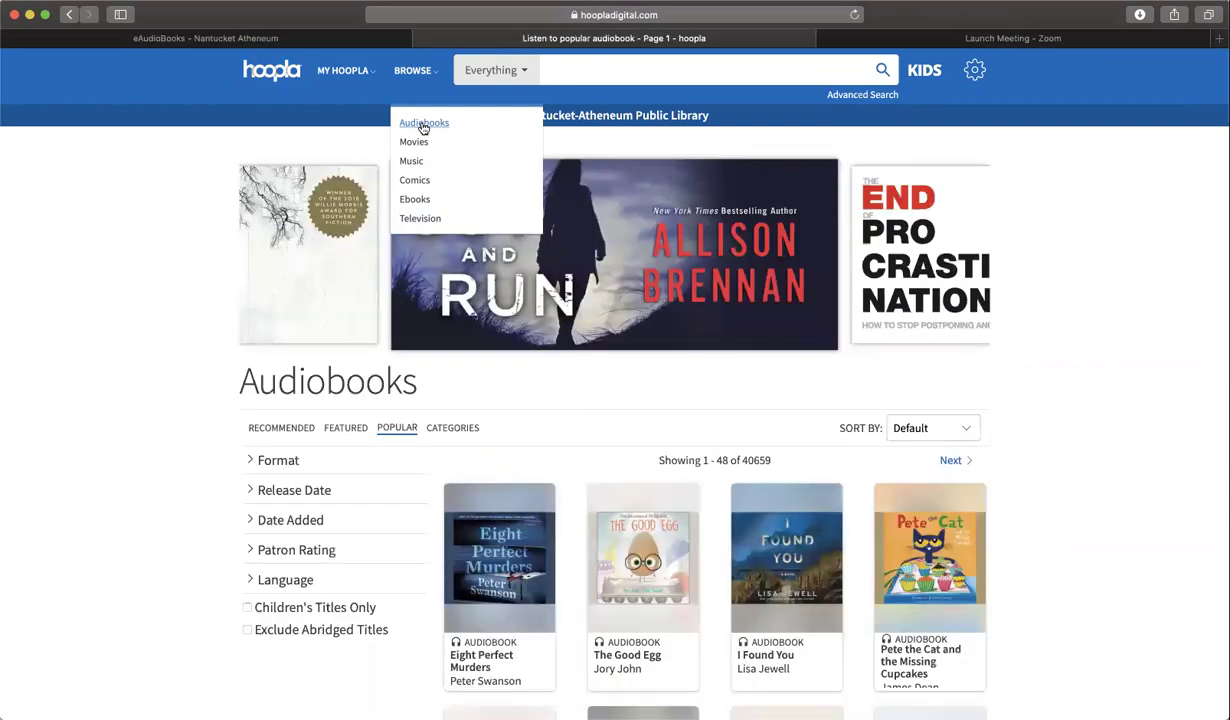
pyautogui.scroll(-1, 522, 587)
pyautogui.scroll(-5, 522, 587)
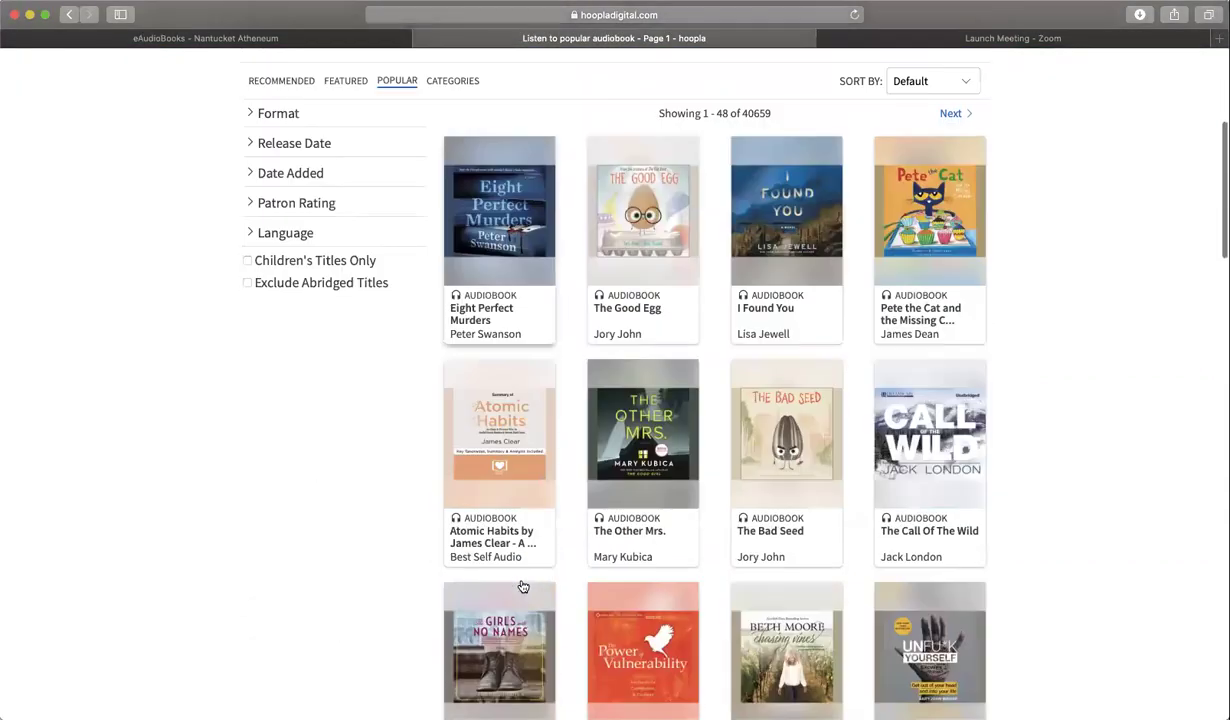
pyautogui.scroll(3, 522, 585)
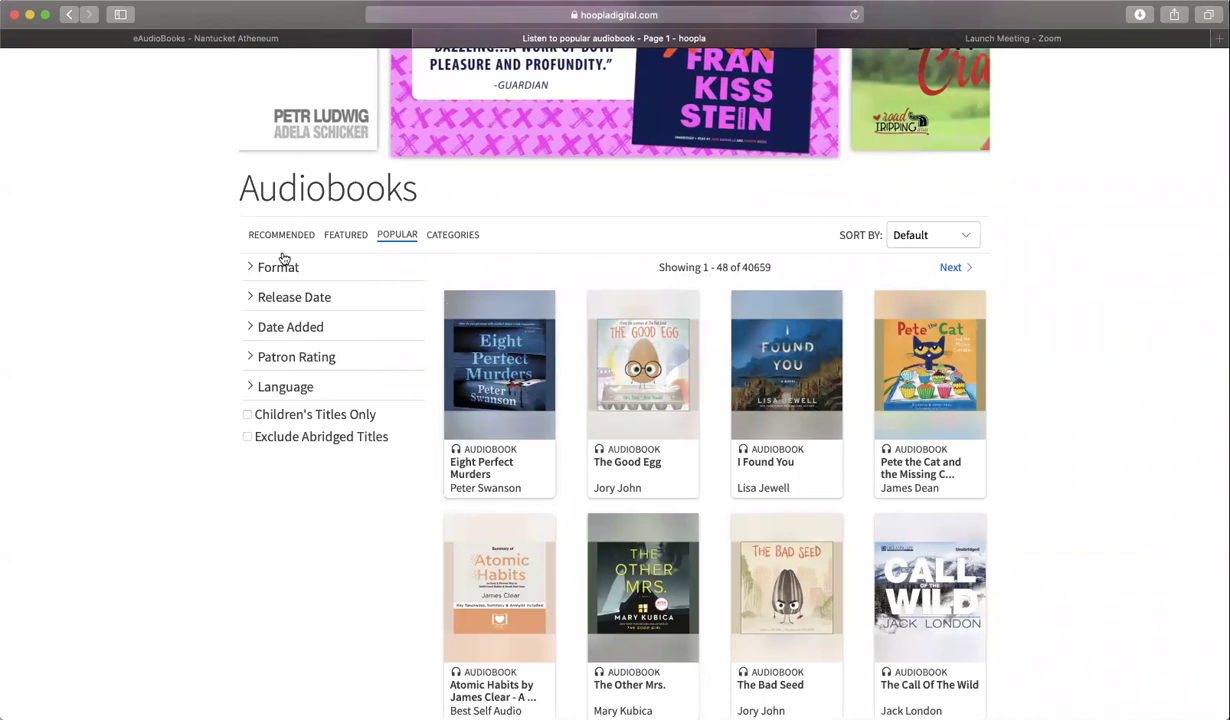
# - Switch the Audiobooks page to Categories and scroll through the Top and All Categories lists
pyautogui.click(459, 237)
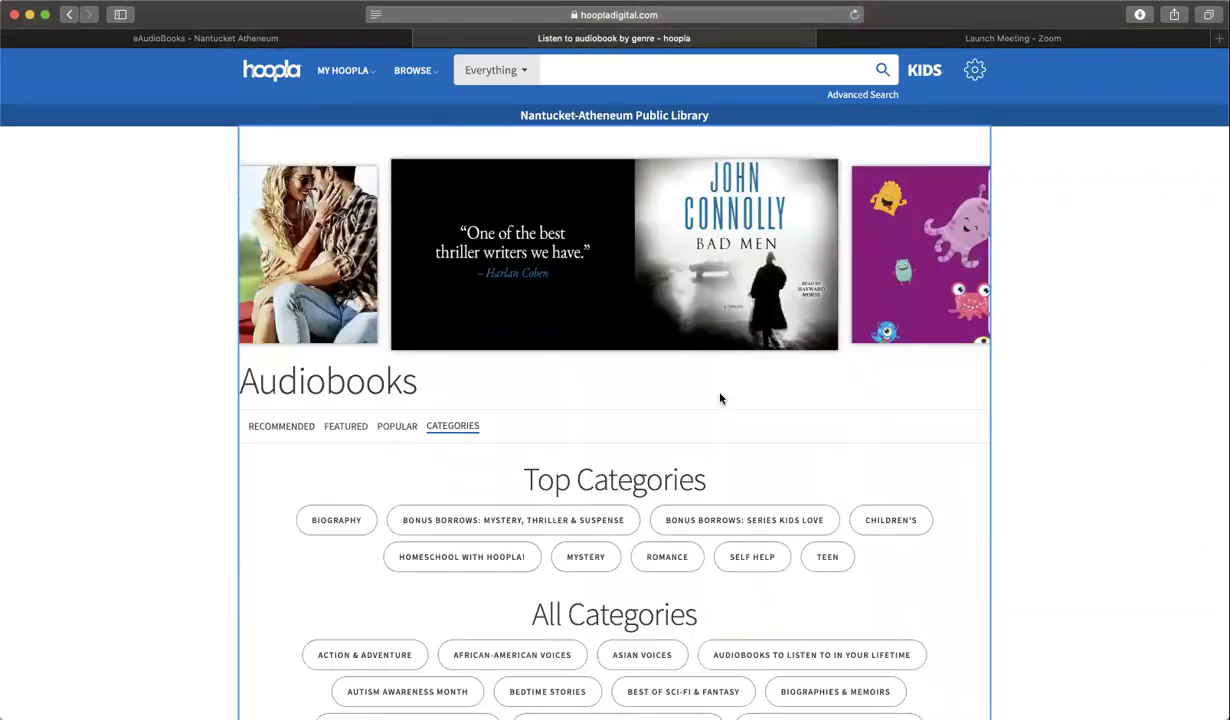
pyautogui.scroll(-2, 720, 398)
pyautogui.scroll(-2, 720, 398)
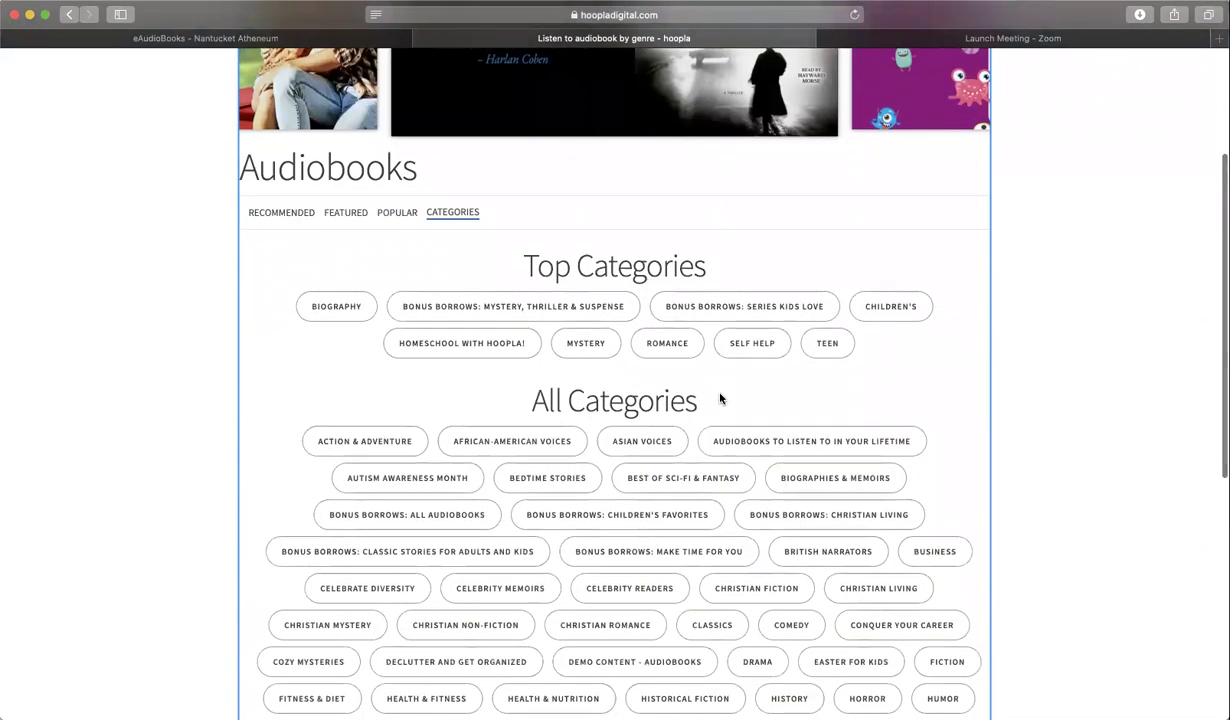
pyautogui.scroll(-3, 720, 398)
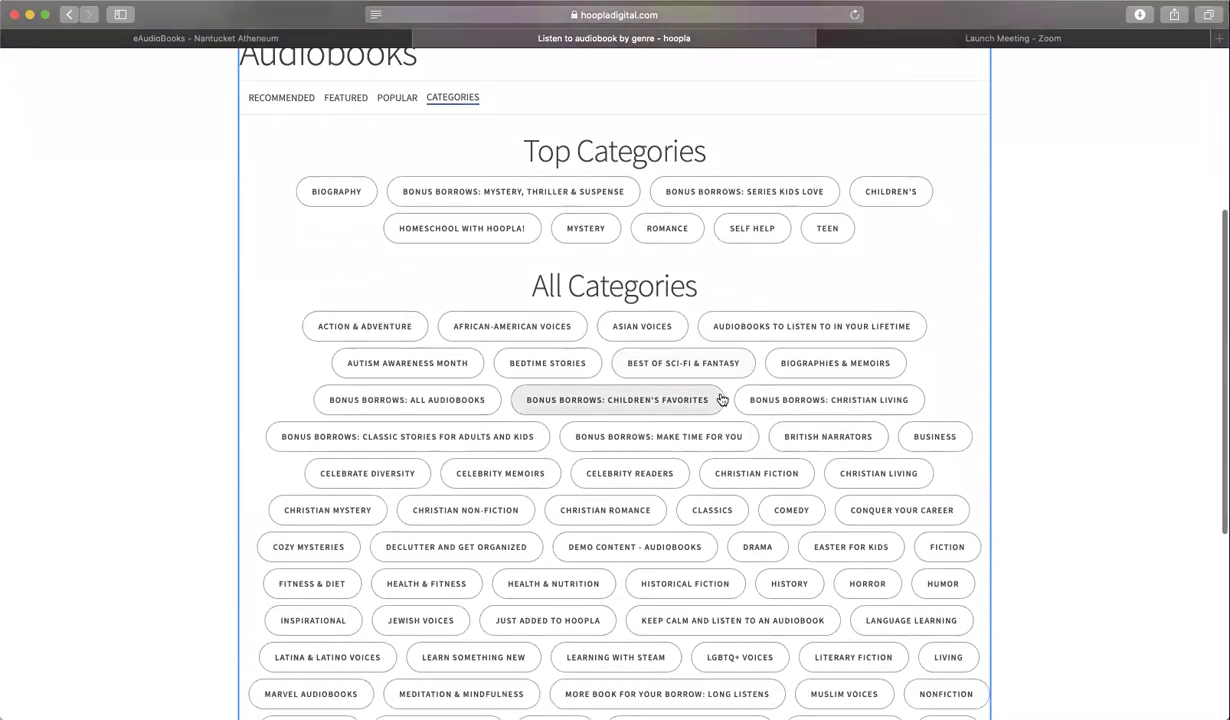
pyautogui.scroll(-6, 721, 399)
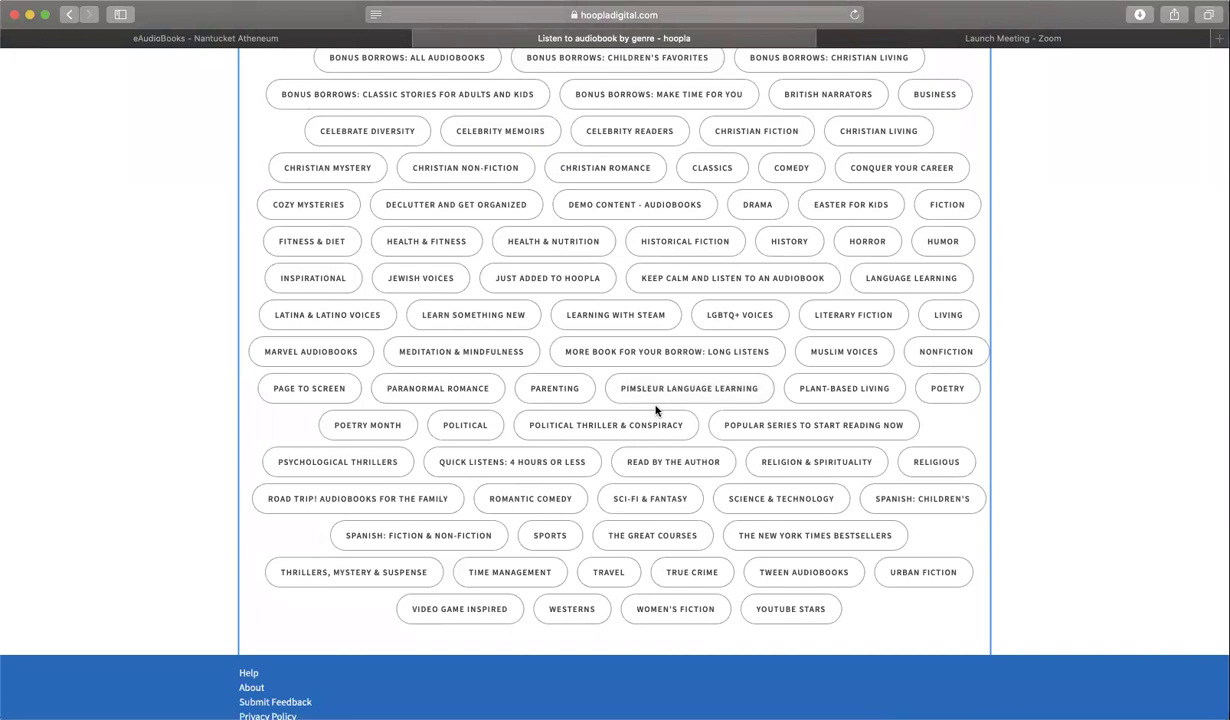
pyautogui.scroll(10, 655, 410)
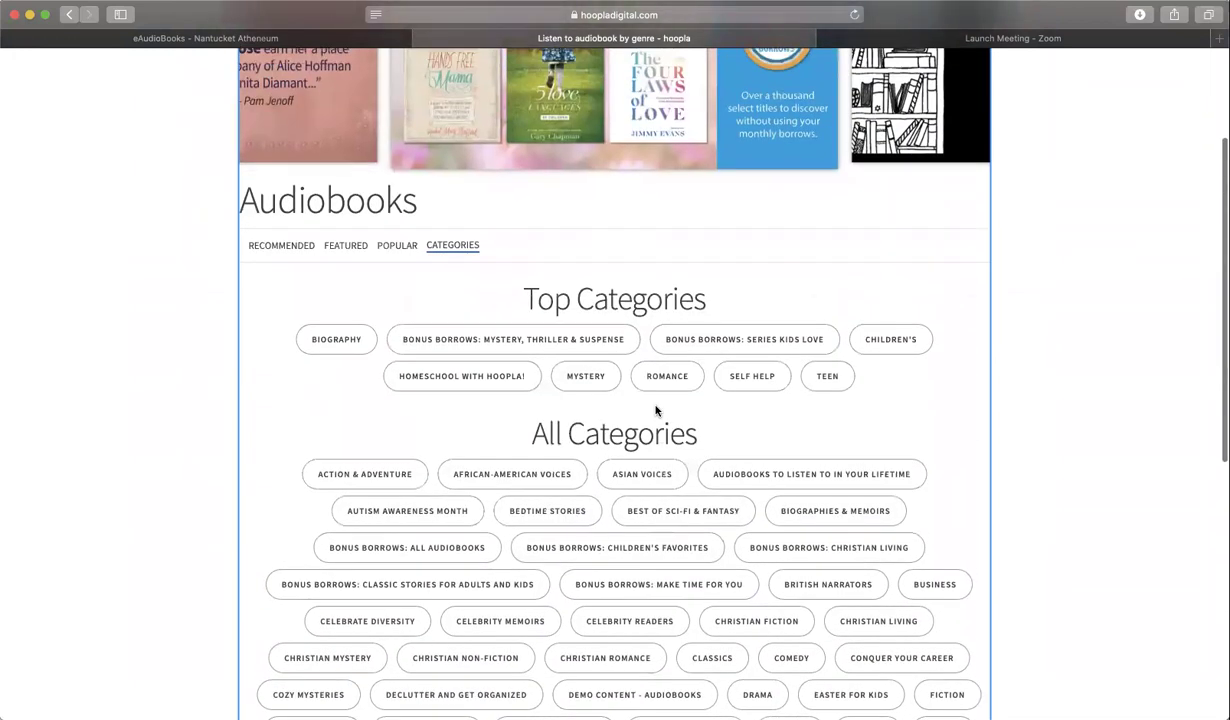
pyautogui.scroll(-2, 655, 410)
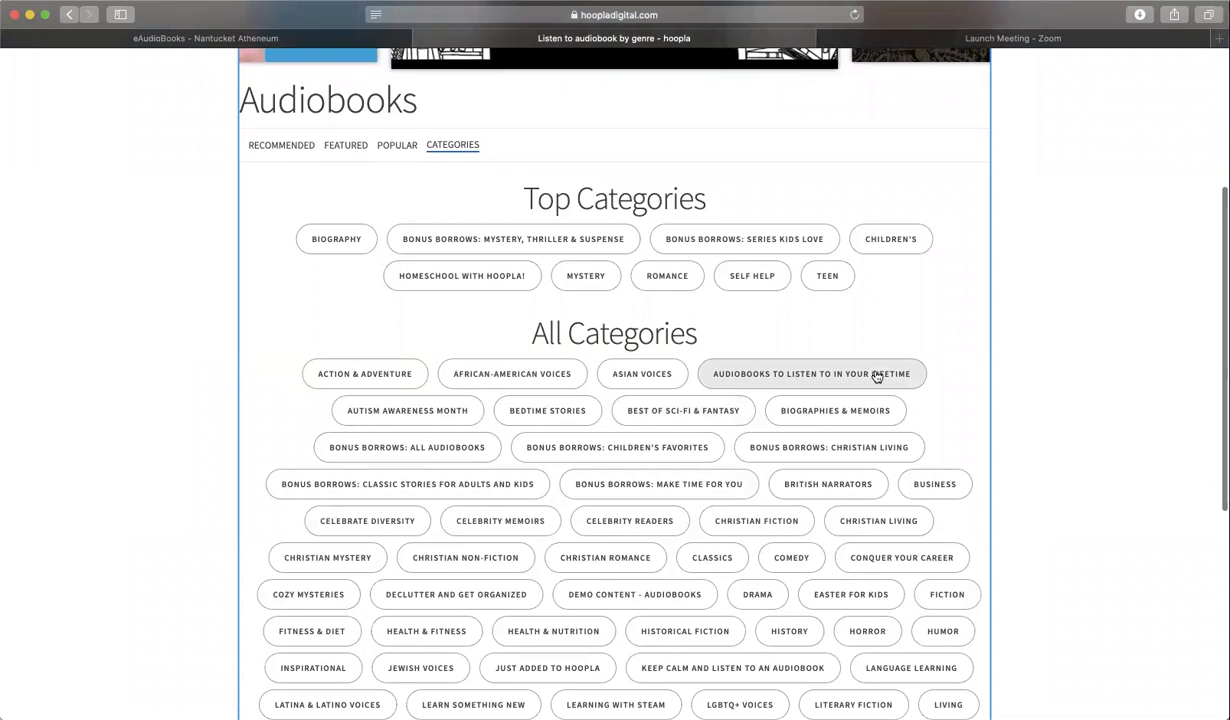
pyautogui.scroll(-8, 876, 376)
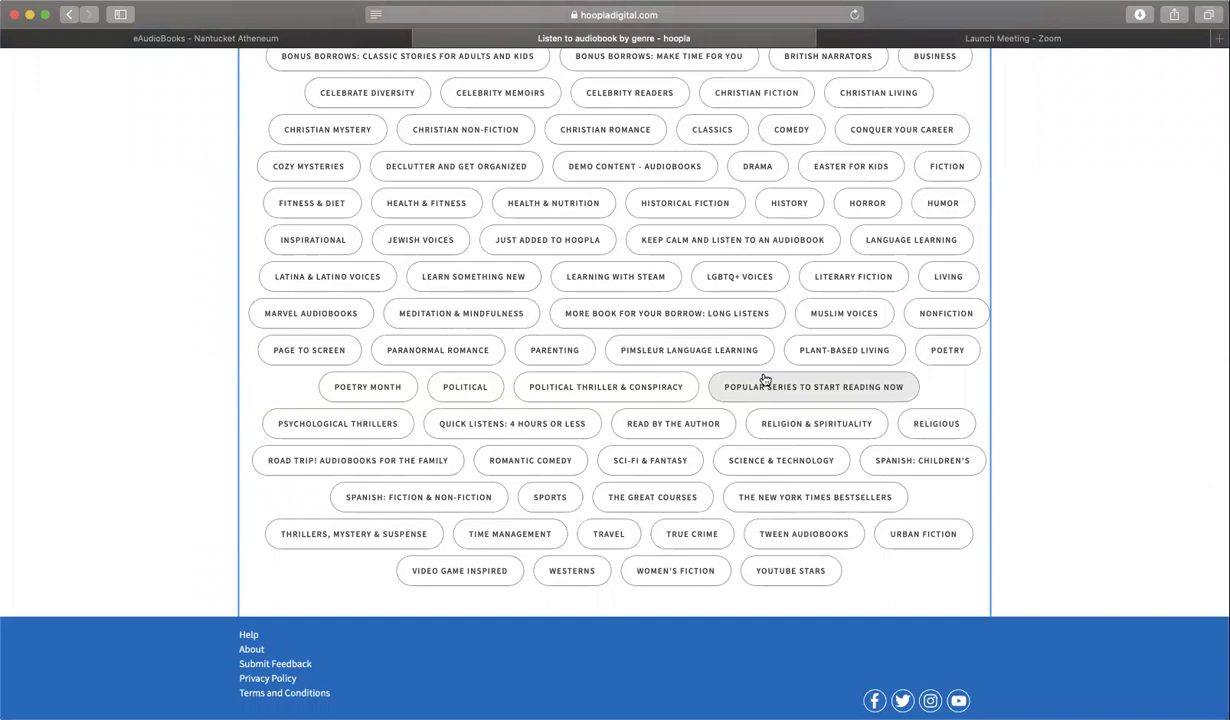
pyautogui.scroll(10, 764, 379)
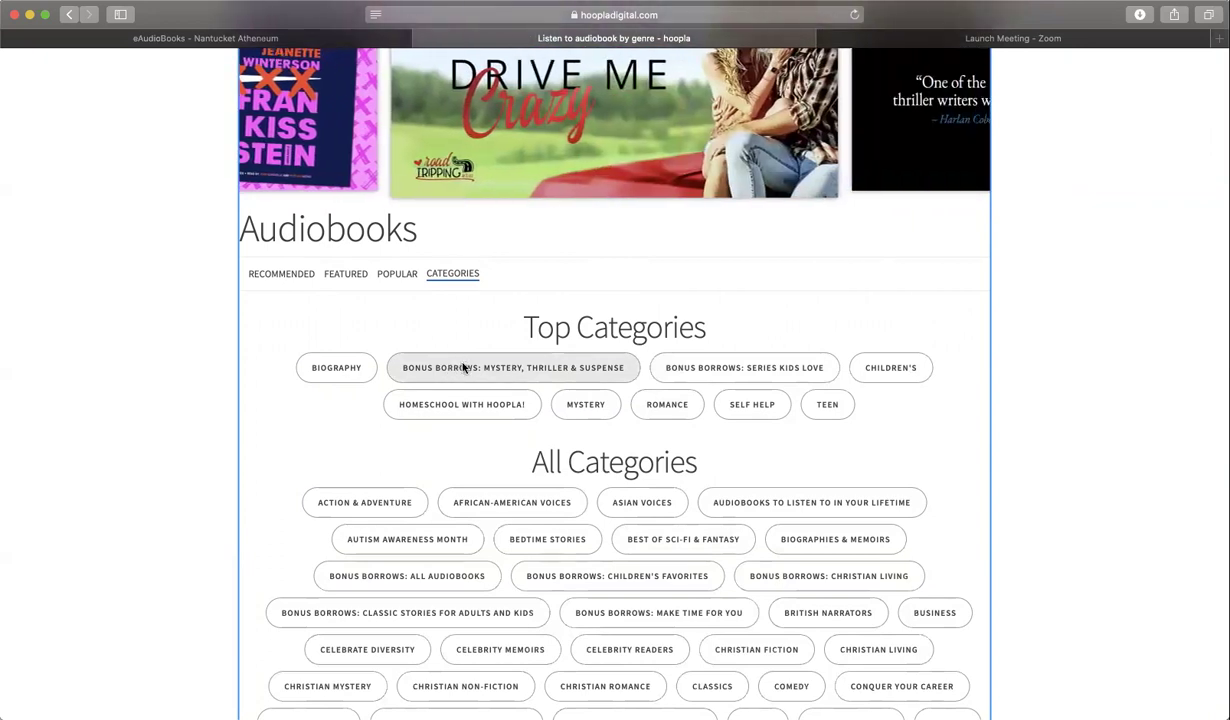
# - Open 'Bonus Borrows: Mystery, Thriller & Suspense' and scroll through its 41 titles
pyautogui.click(463, 368)
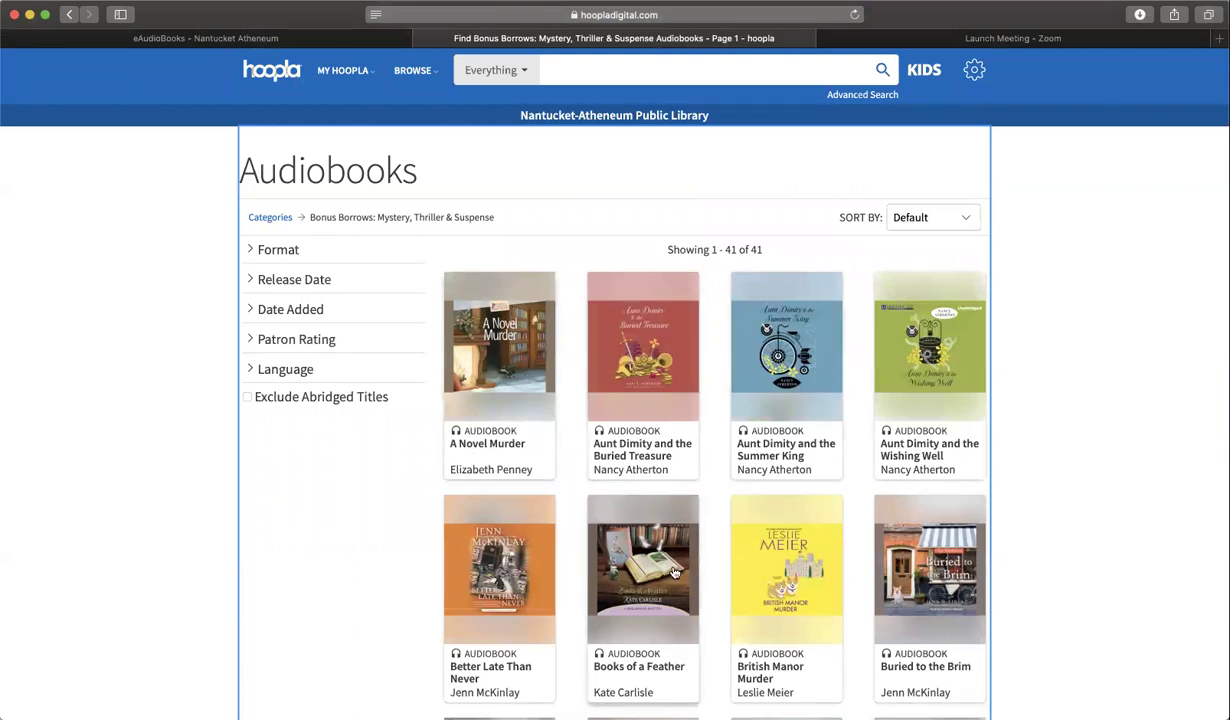
pyautogui.scroll(-3, 673, 572)
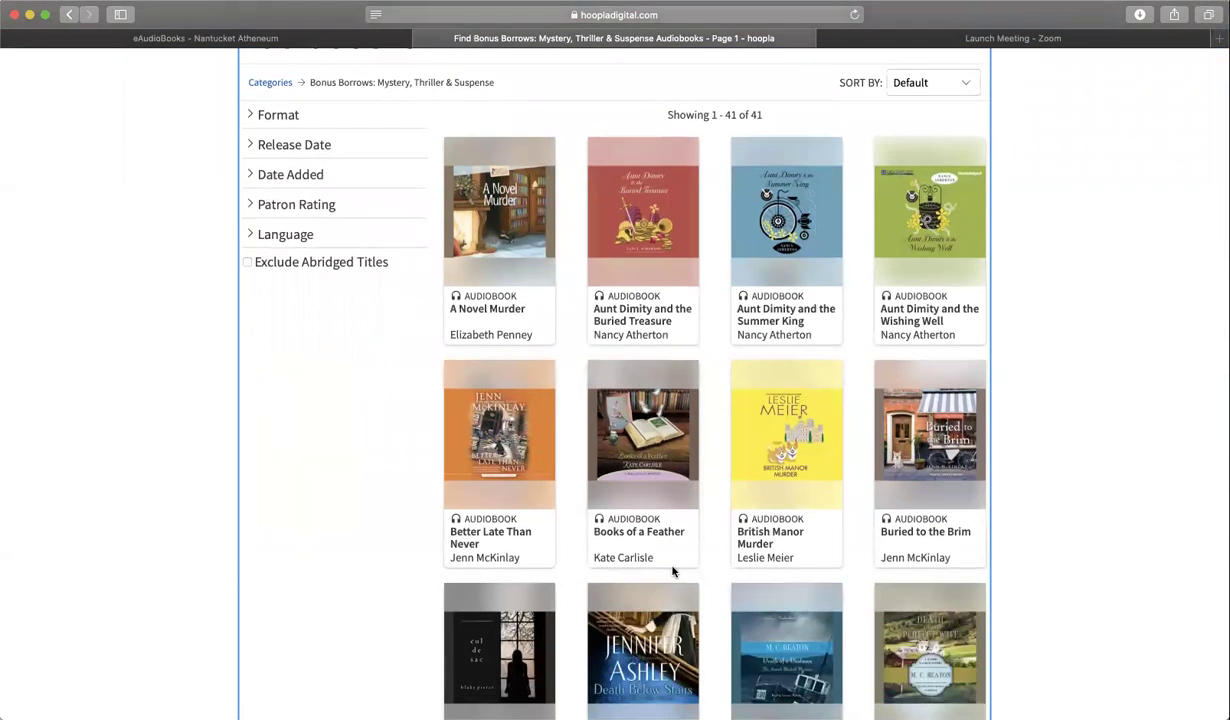
pyautogui.scroll(-2, 673, 572)
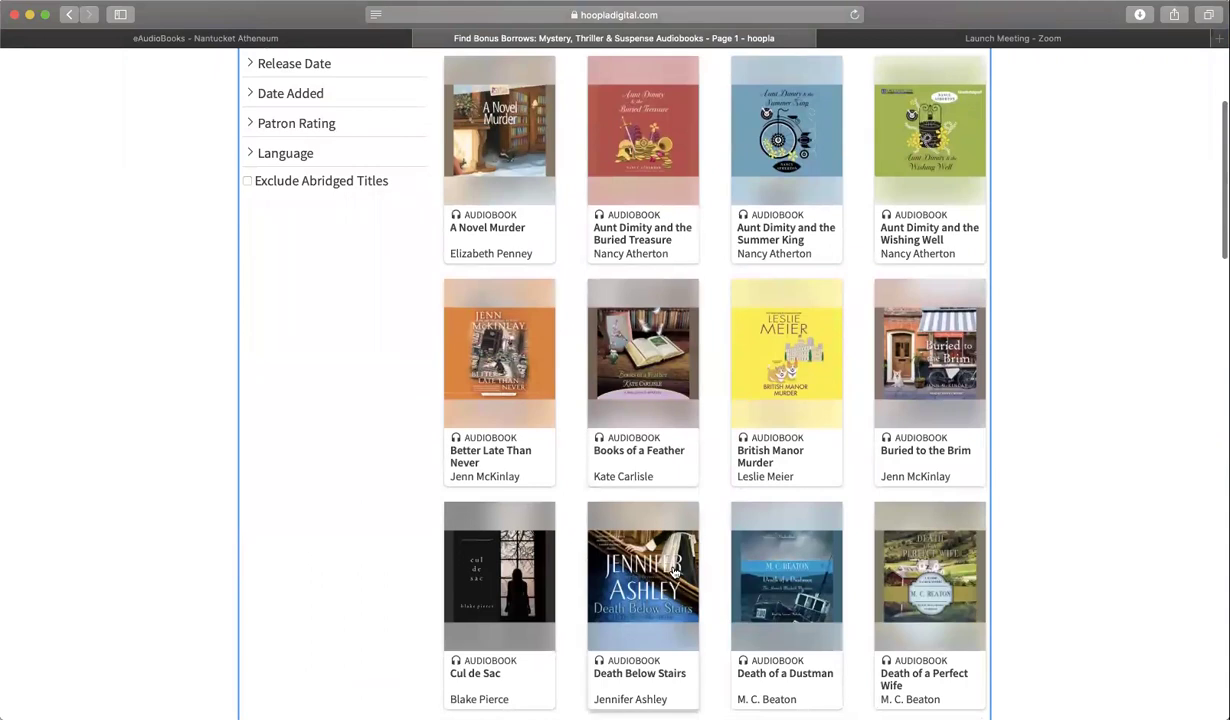
pyautogui.scroll(3, 675, 573)
pyautogui.scroll(3, 673, 572)
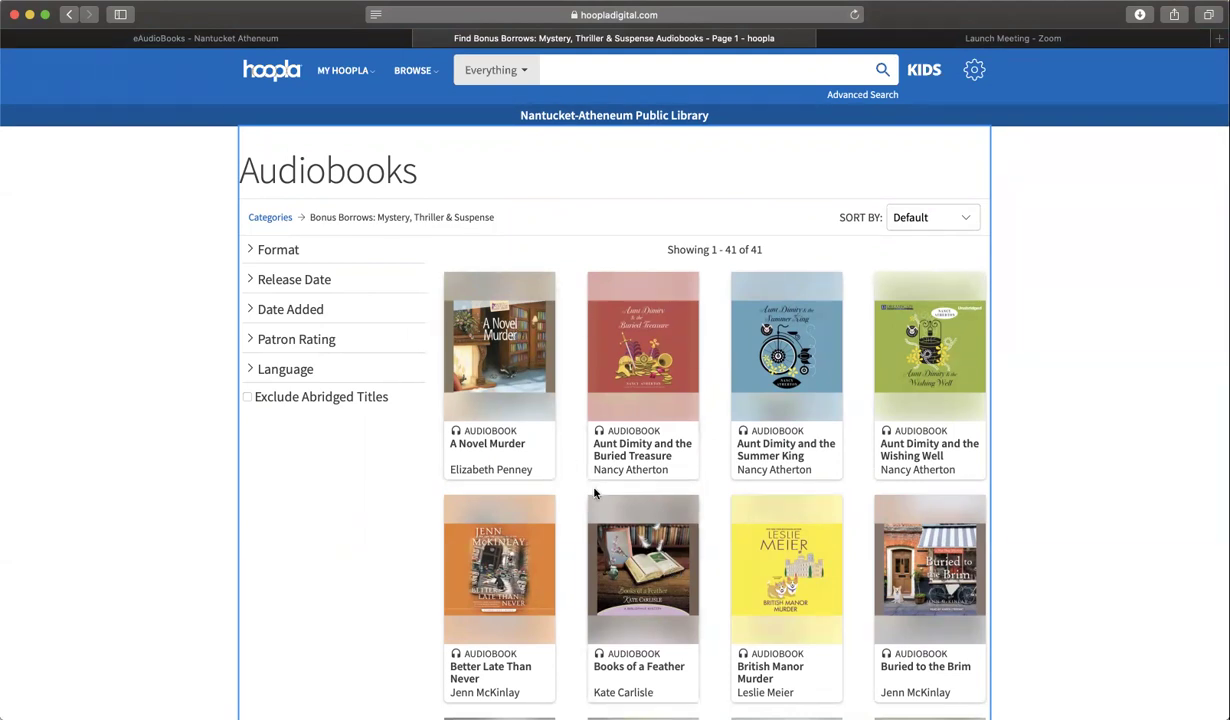
pyautogui.scroll(-2, 590, 485)
pyautogui.scroll(-5, 596, 494)
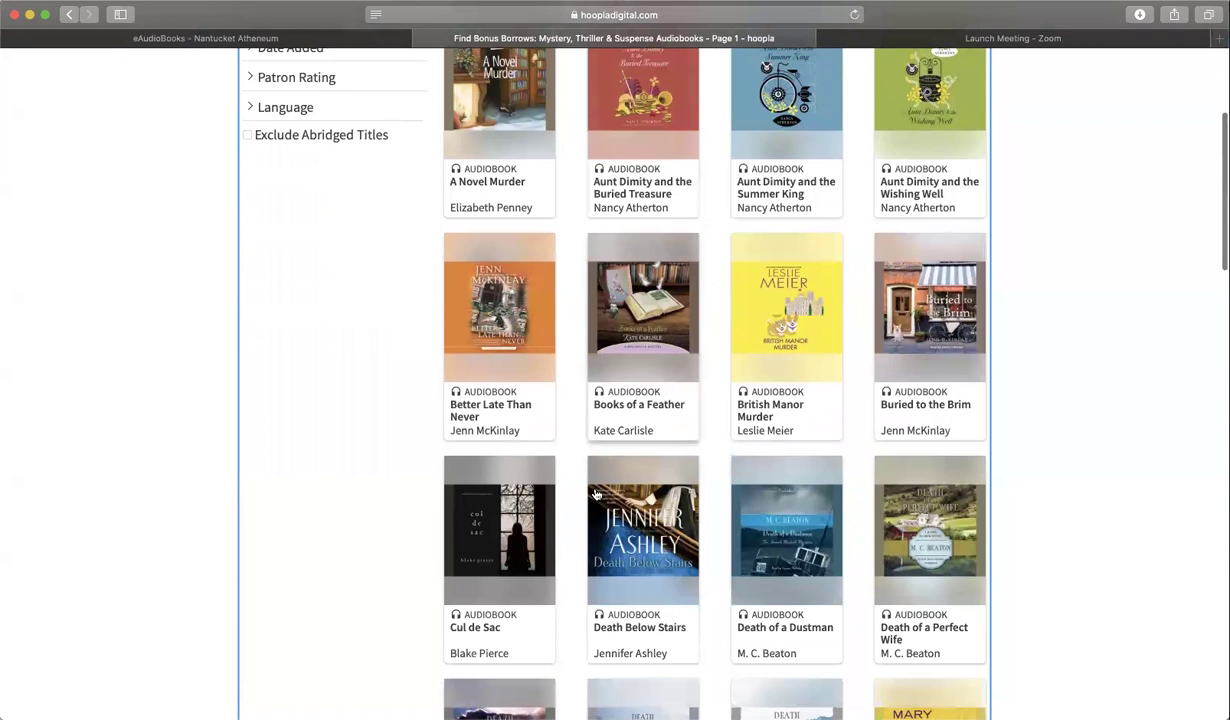
pyautogui.scroll(-1, 655, 535)
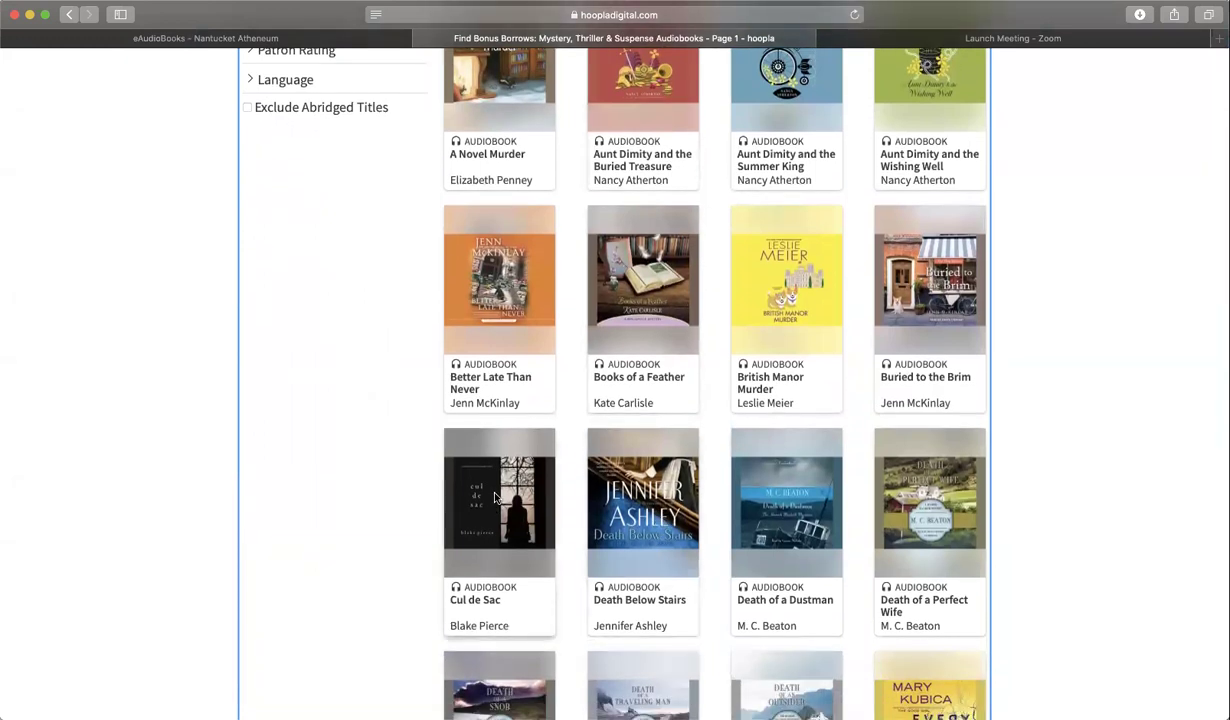
# - Favorite the Cul de Sac audiobook and confirm it appears on the Favorites page
pyautogui.click(495, 497)
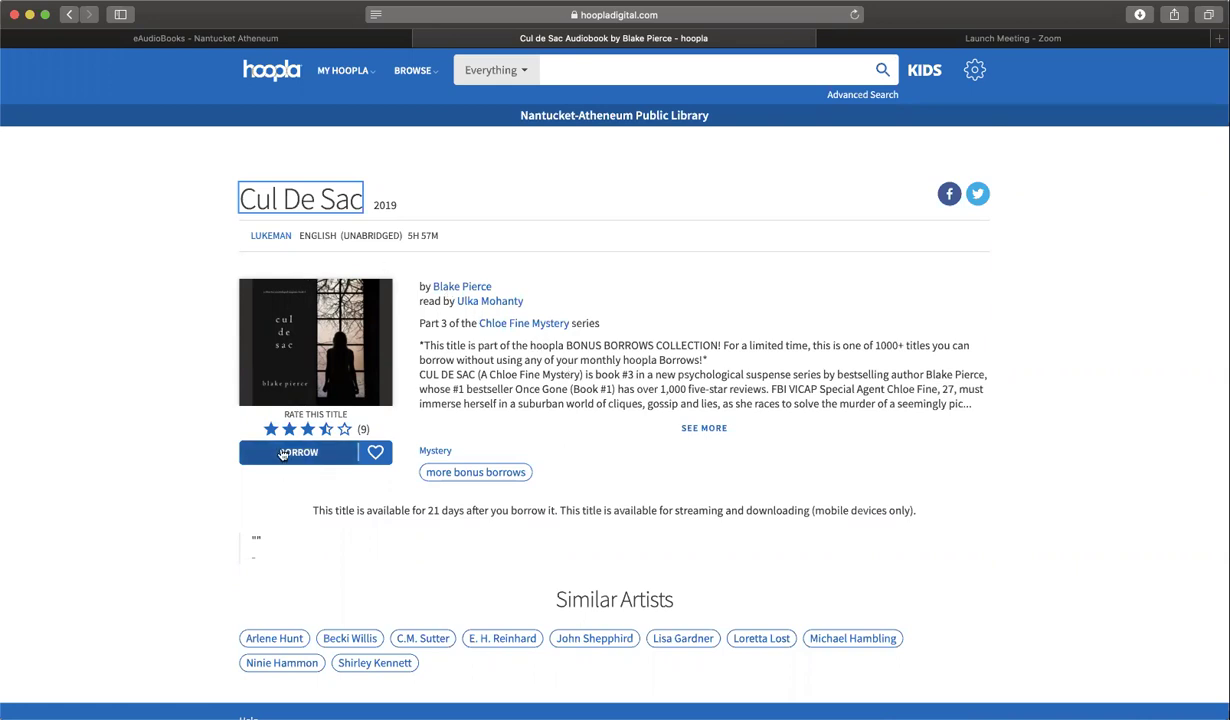
pyautogui.click(376, 455)
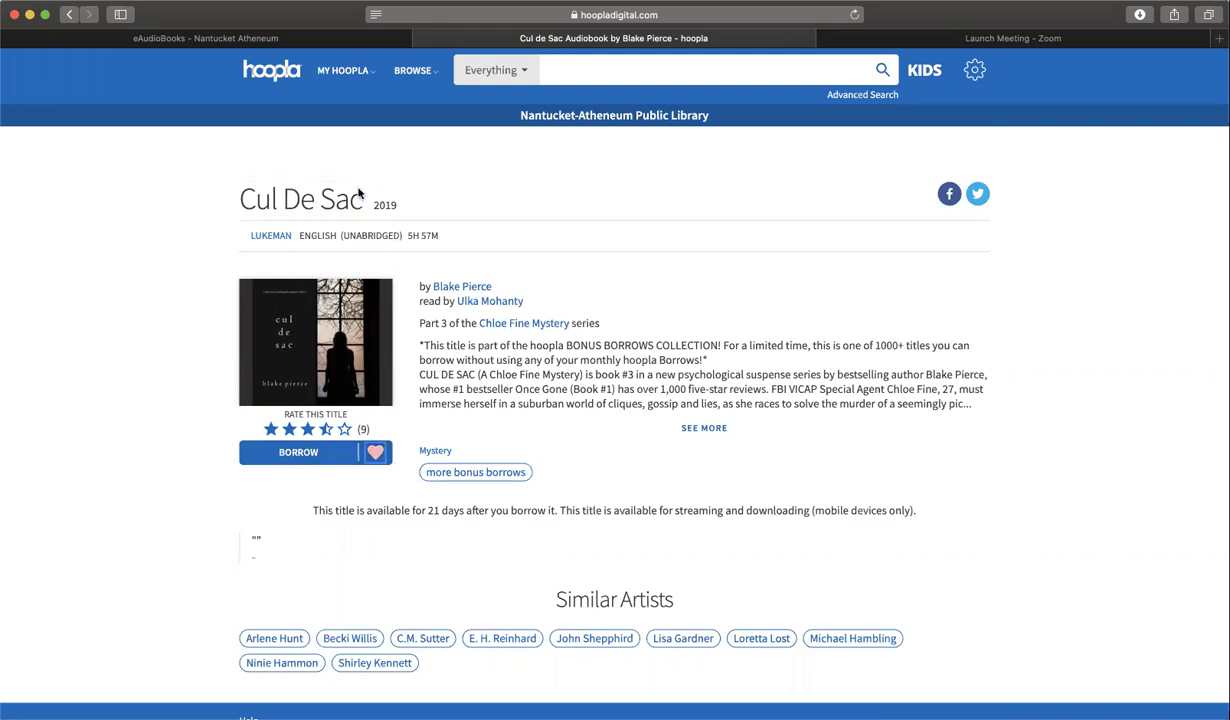
pyautogui.moveTo(357, 74)
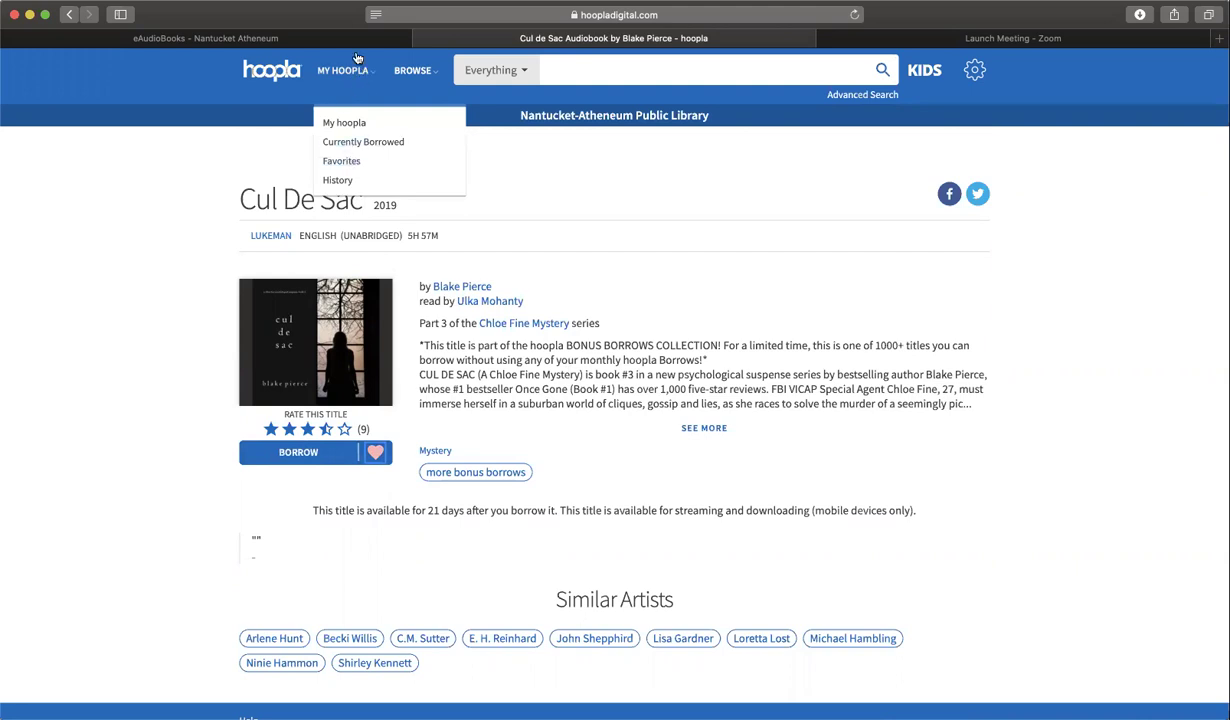
pyautogui.click(339, 166)
pyautogui.scroll(-1, 475, 533)
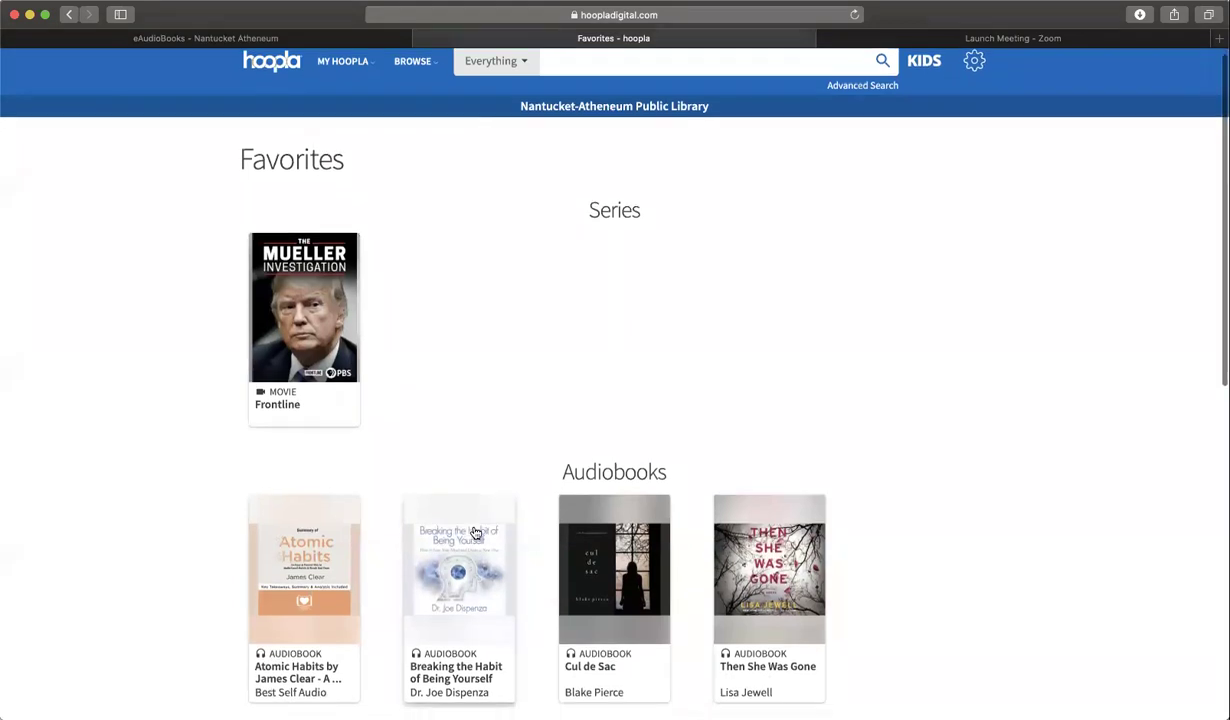
pyautogui.scroll(-5, 475, 533)
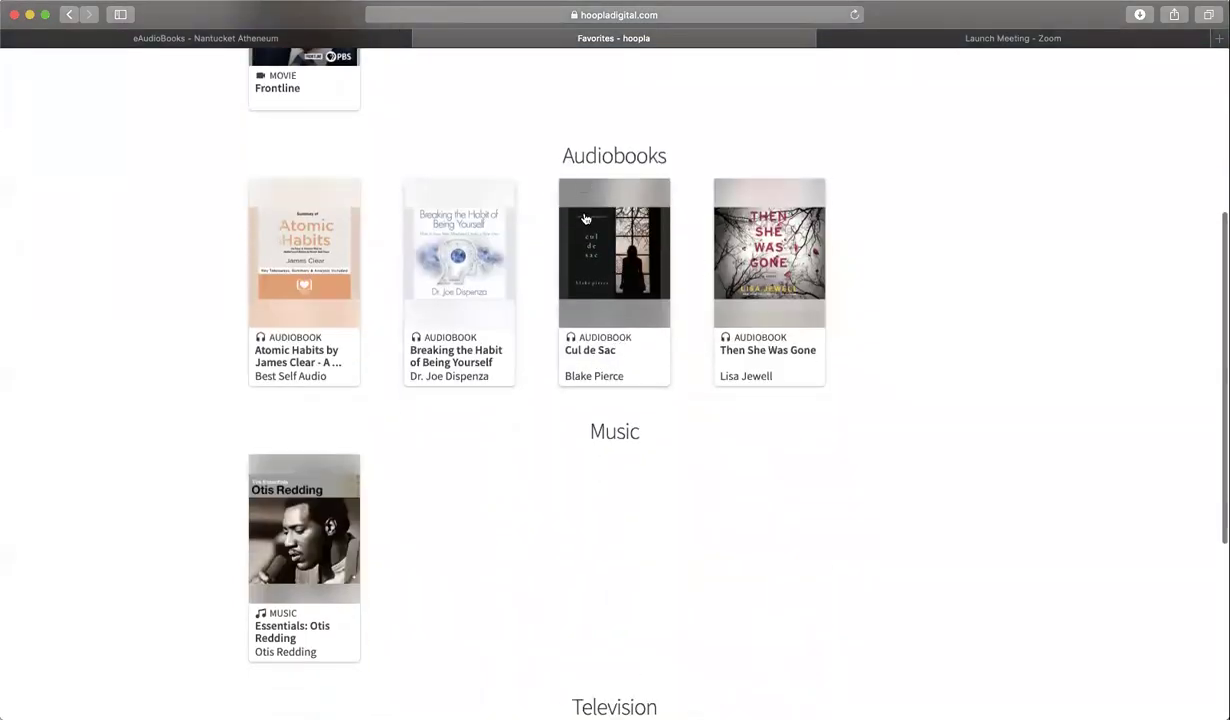
pyautogui.scroll(5, 565, 312)
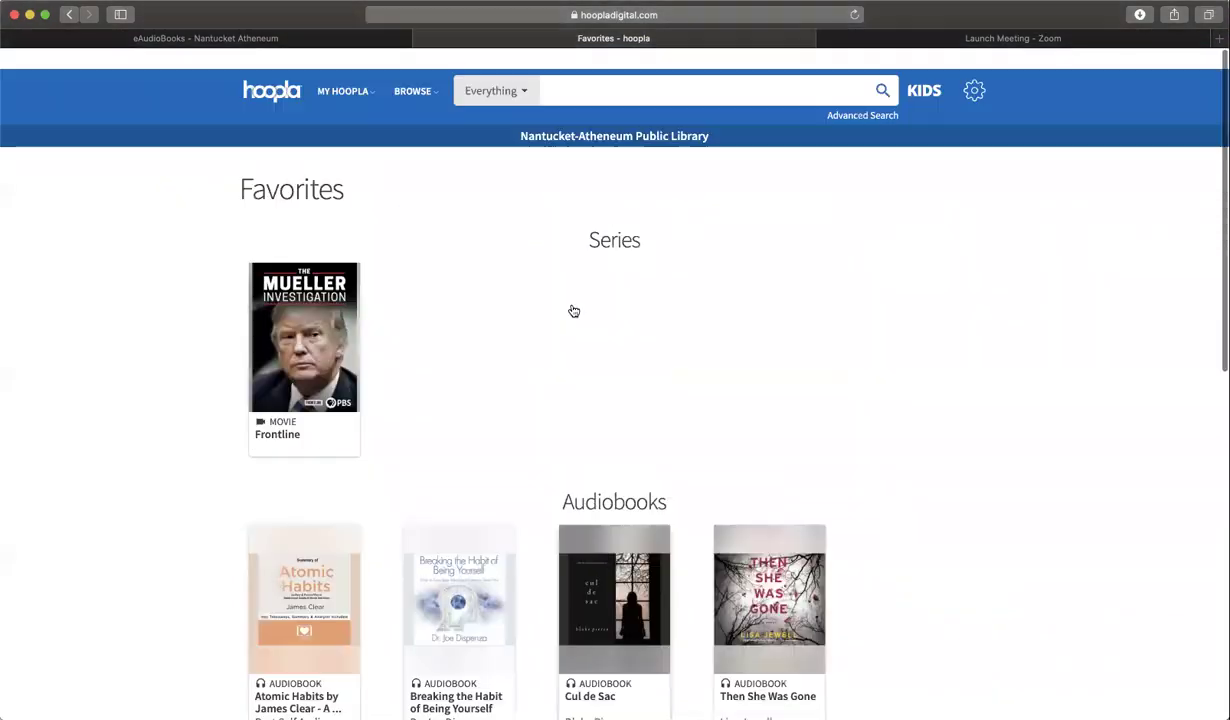
pyautogui.scroll(-1, 573, 311)
pyautogui.click(371, 76)
# - Return to the audiobook categories and open 'Bonus Borrows: Mystery, Thriller & Suspense'
pyautogui.click(412, 70)
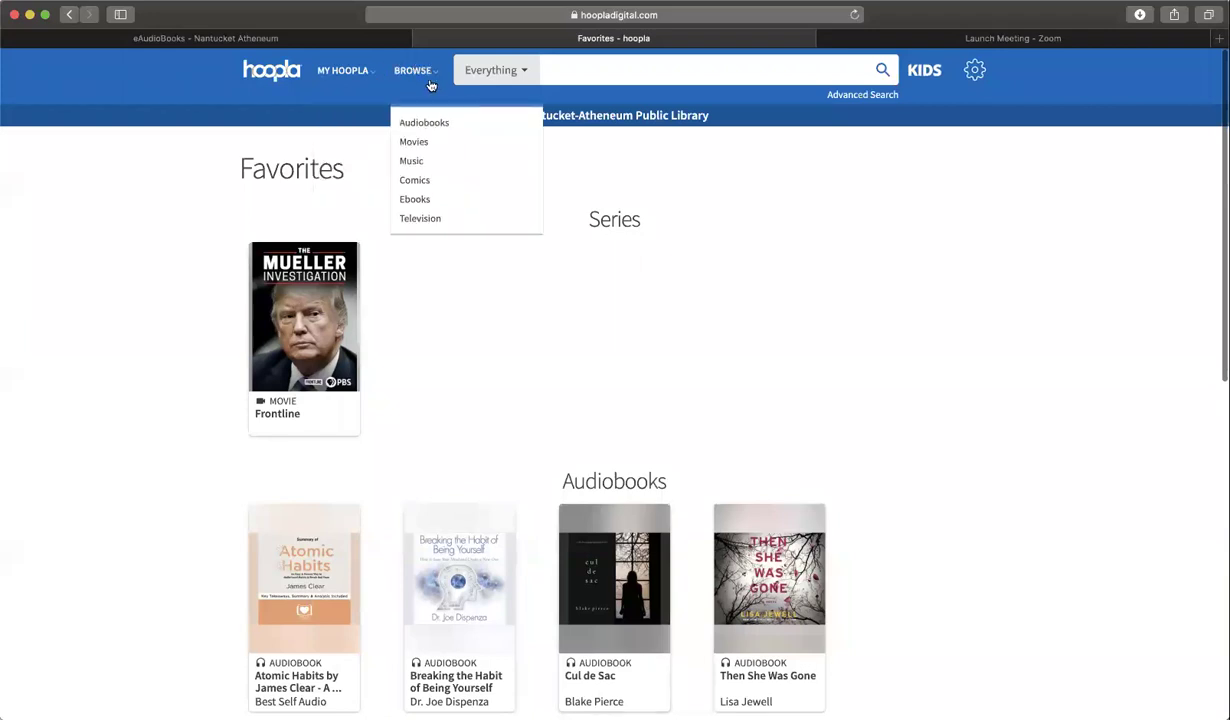
pyautogui.click(431, 124)
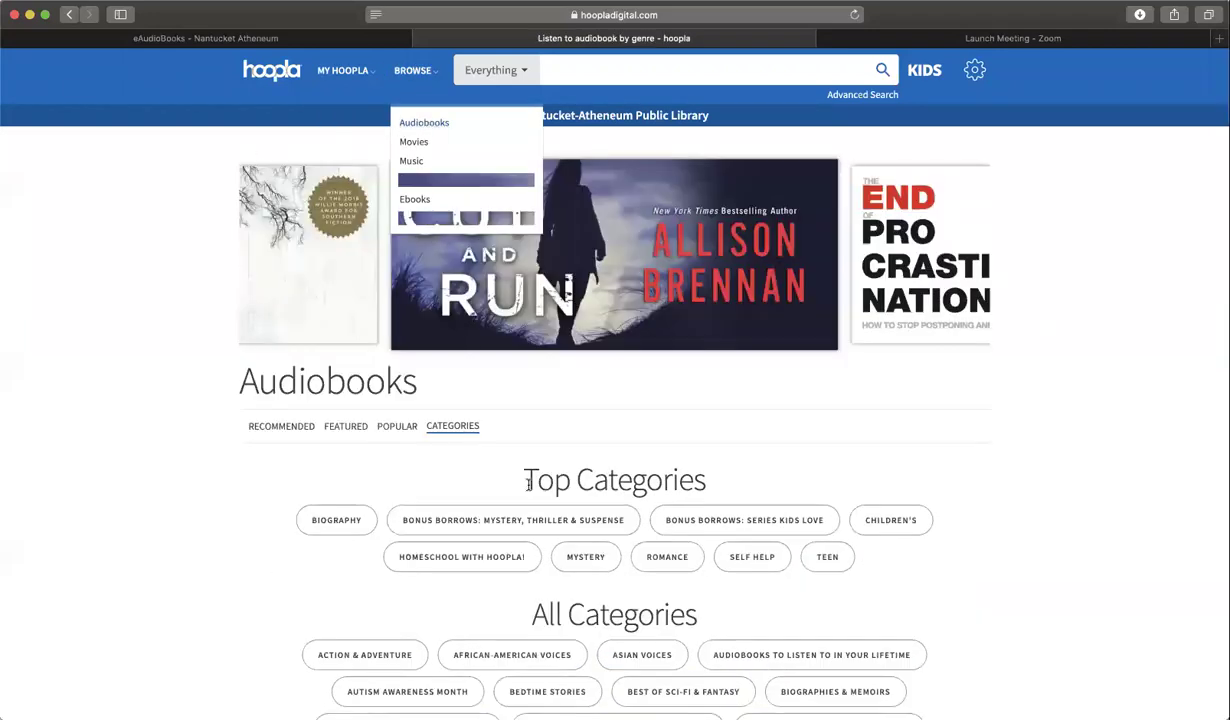
pyautogui.scroll(-1, 503, 478)
pyautogui.scroll(-3, 520, 450)
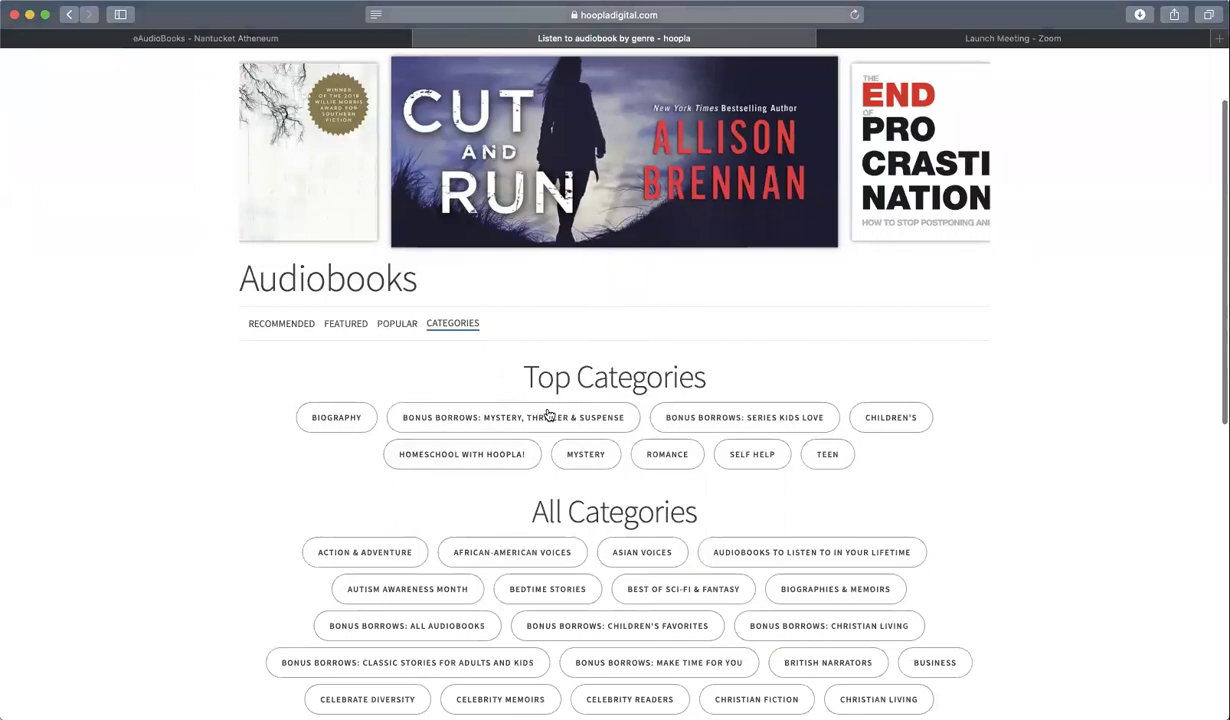
pyautogui.click(547, 415)
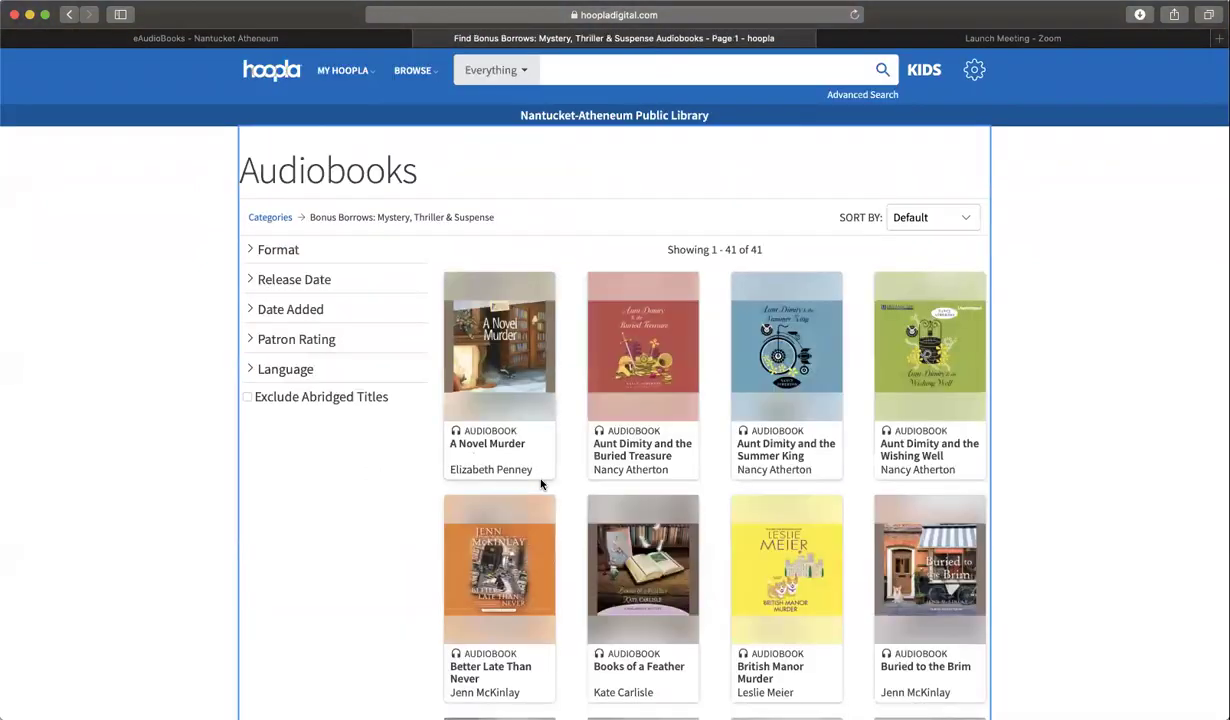
# - Open the Cul de Sac audiobook's page and start borrowing it
pyautogui.scroll(-5, 541, 484)
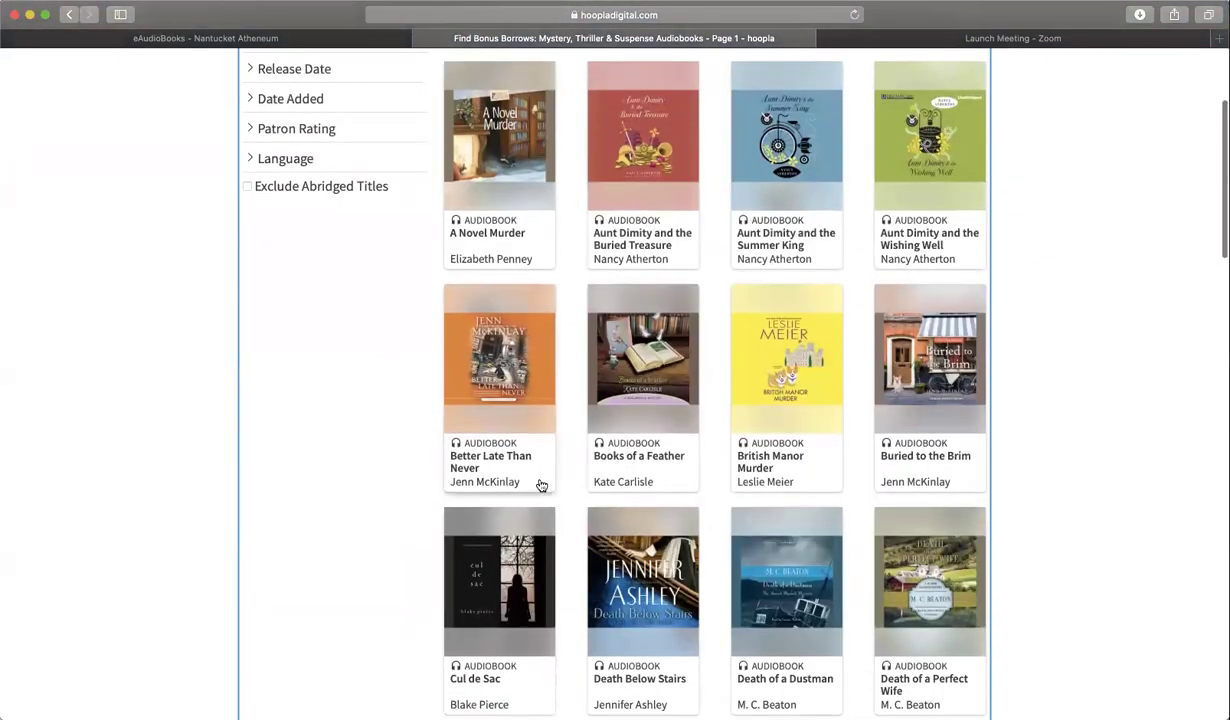
pyautogui.scroll(-3, 533, 483)
pyautogui.scroll(-1, 533, 483)
pyautogui.click(482, 432)
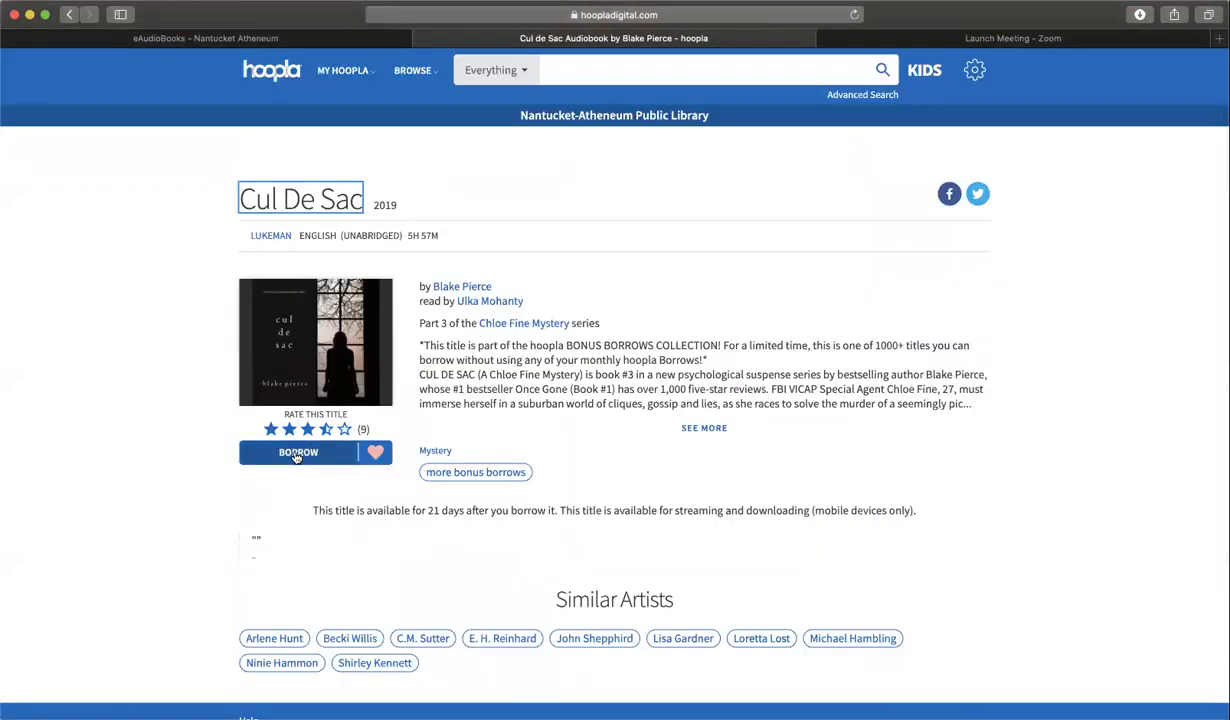
pyautogui.click(296, 454)
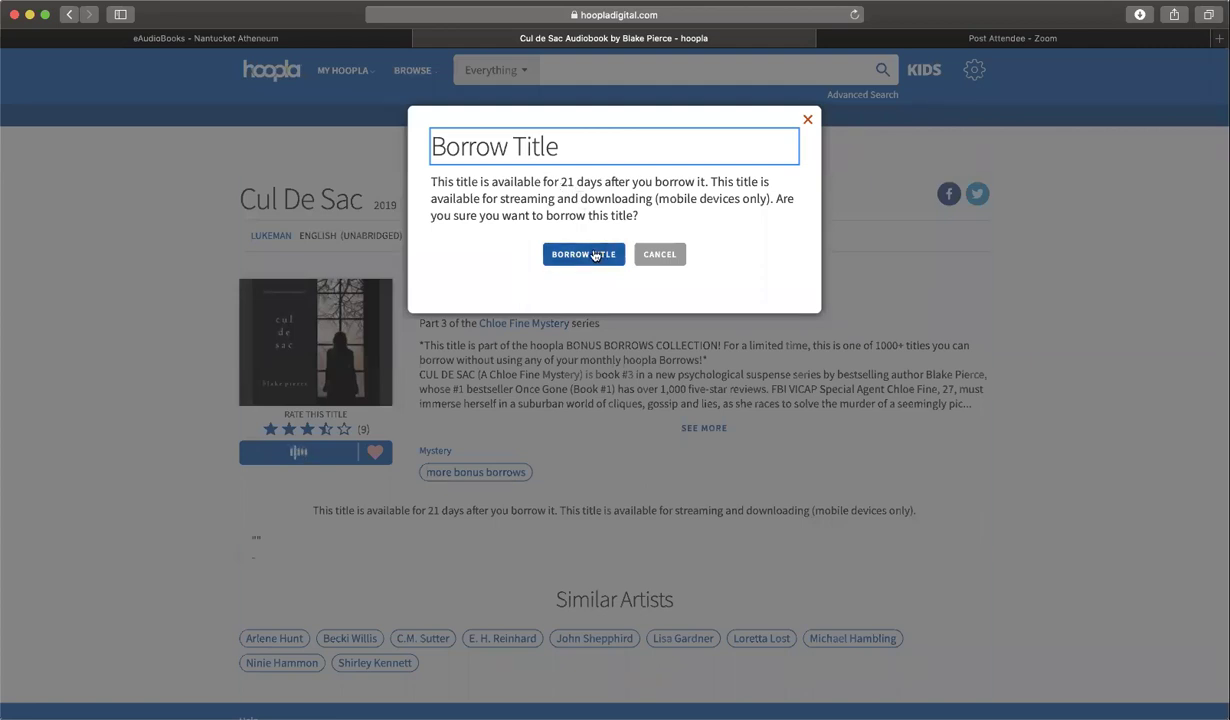
# - Confirm the 21-day borrow of Cul de Sac and check it under Currently Borrowed
pyautogui.click(594, 255)
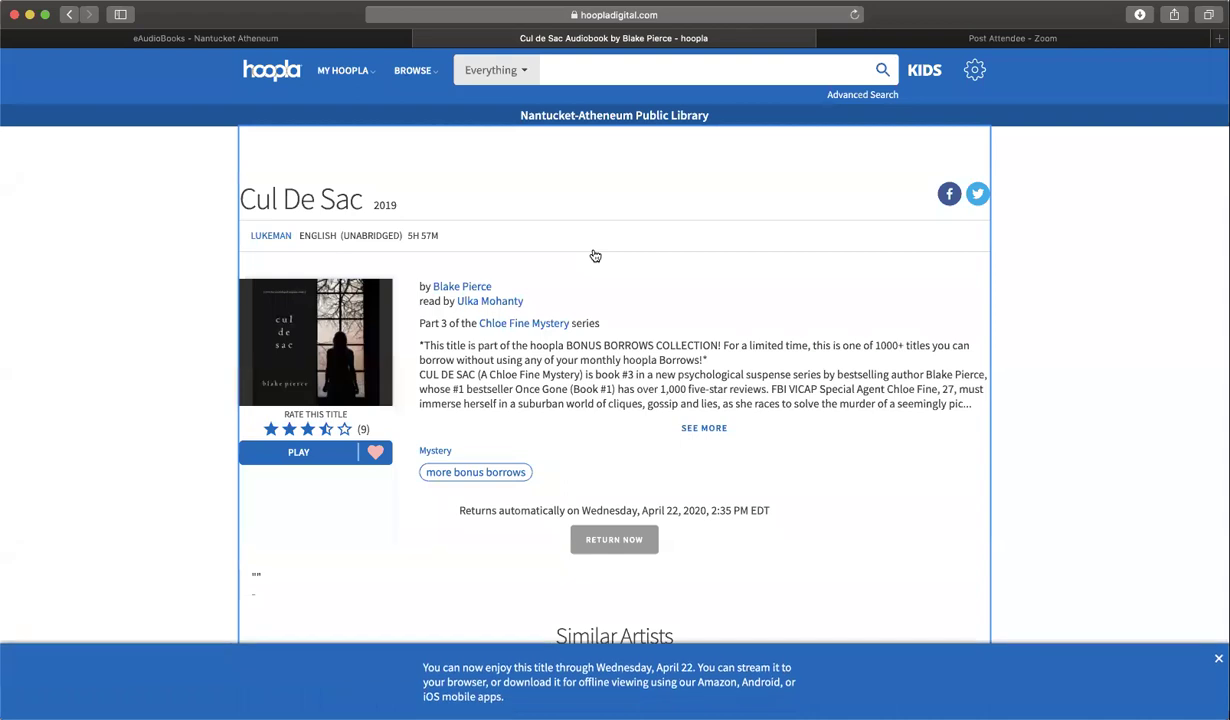
pyautogui.click(343, 71)
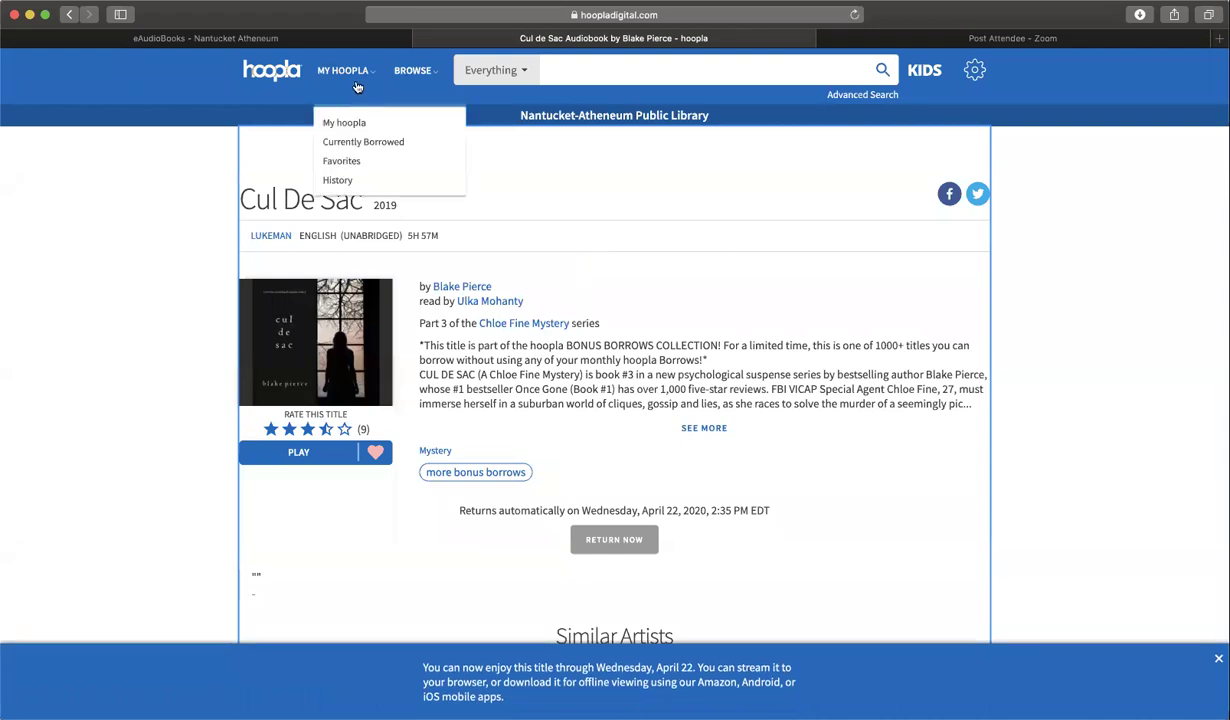
pyautogui.click(358, 145)
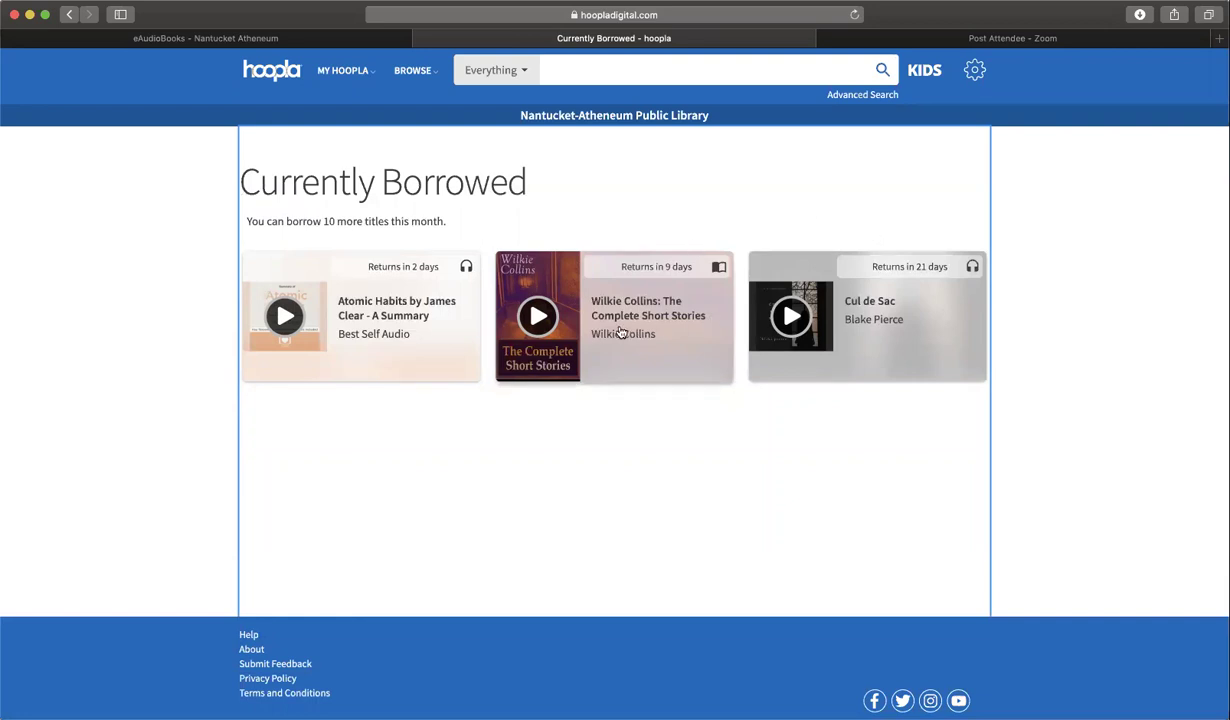
pyautogui.click(432, 76)
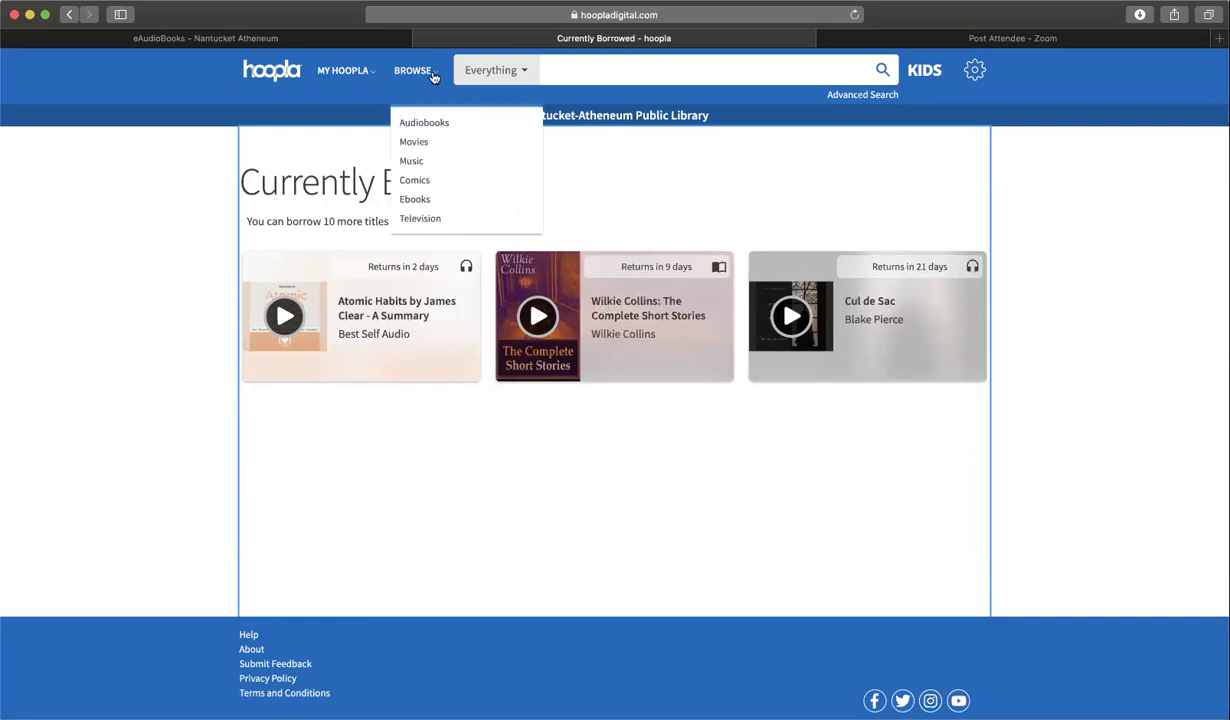
# - Show the Featured ebooks listing: 1–48 of 2086 titles, starting with Frankissstein
pyautogui.click(416, 200)
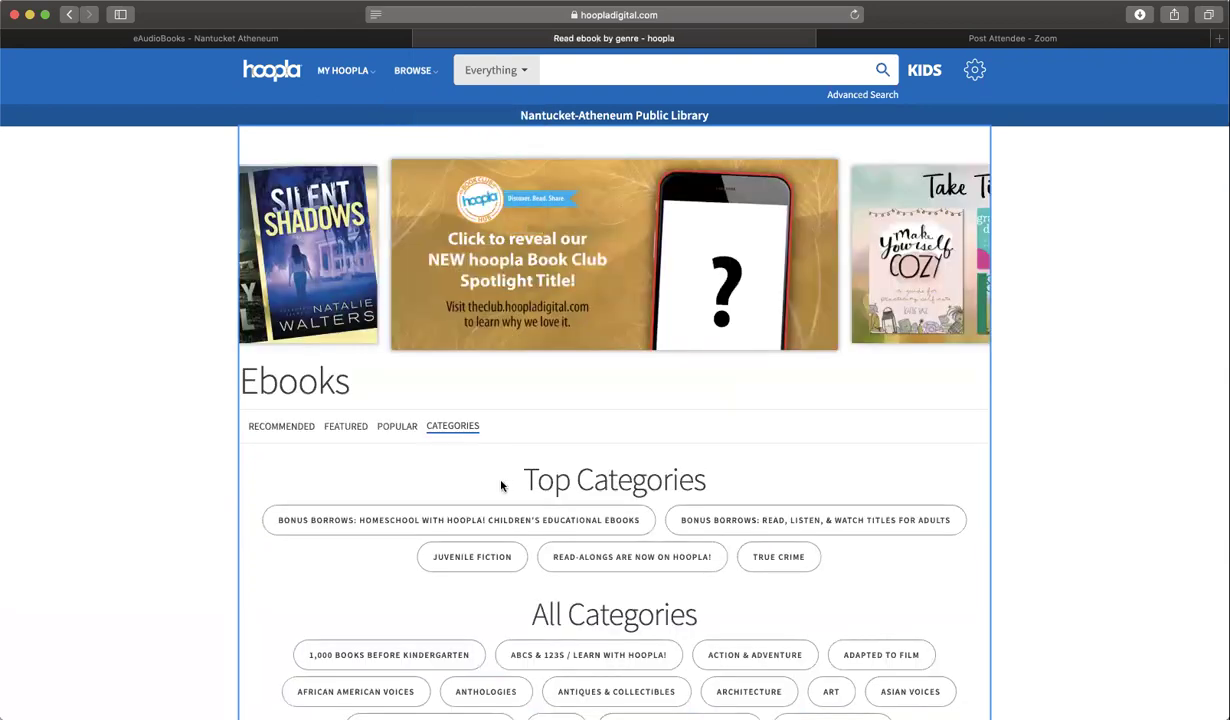
pyautogui.scroll(-3, 500, 484)
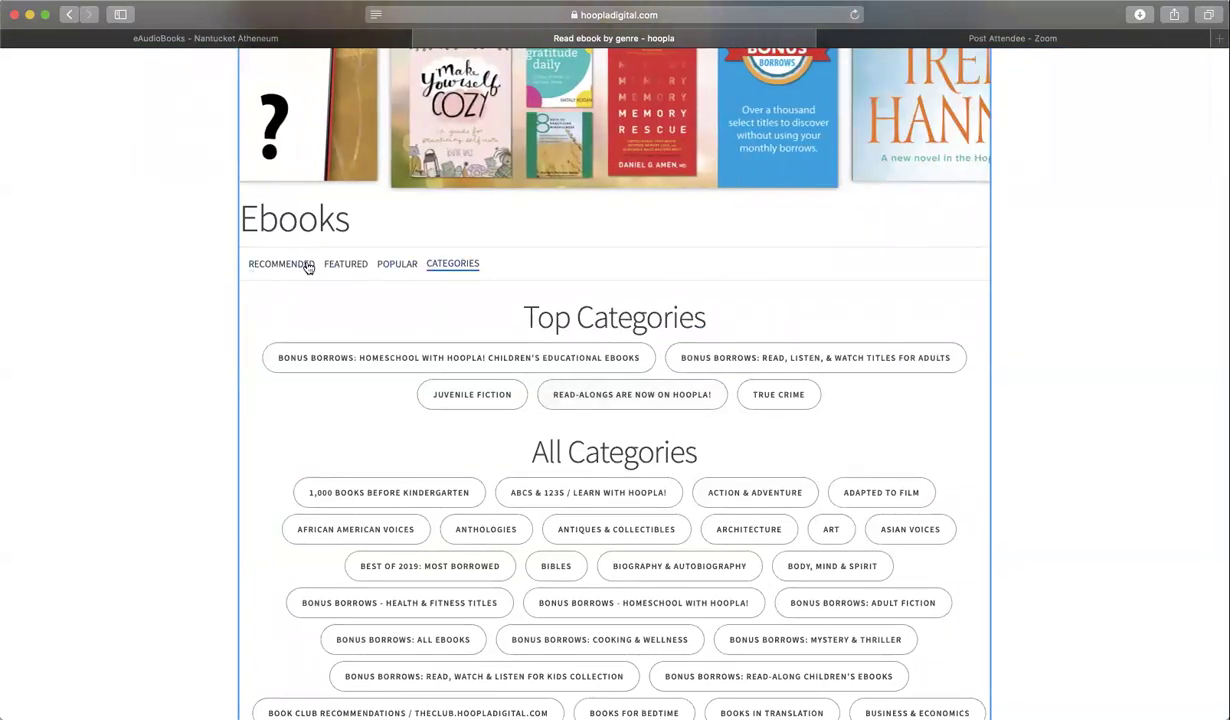
pyautogui.click(338, 265)
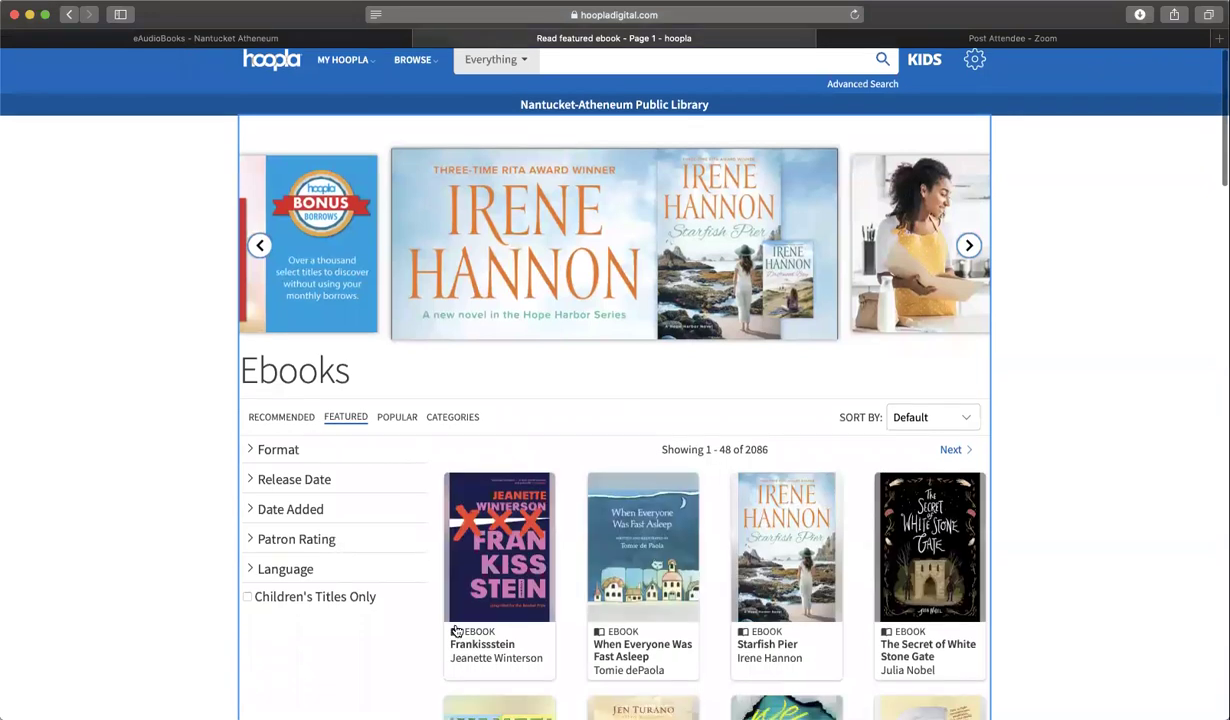
pyautogui.scroll(-5, 455, 630)
pyautogui.scroll(5, 455, 630)
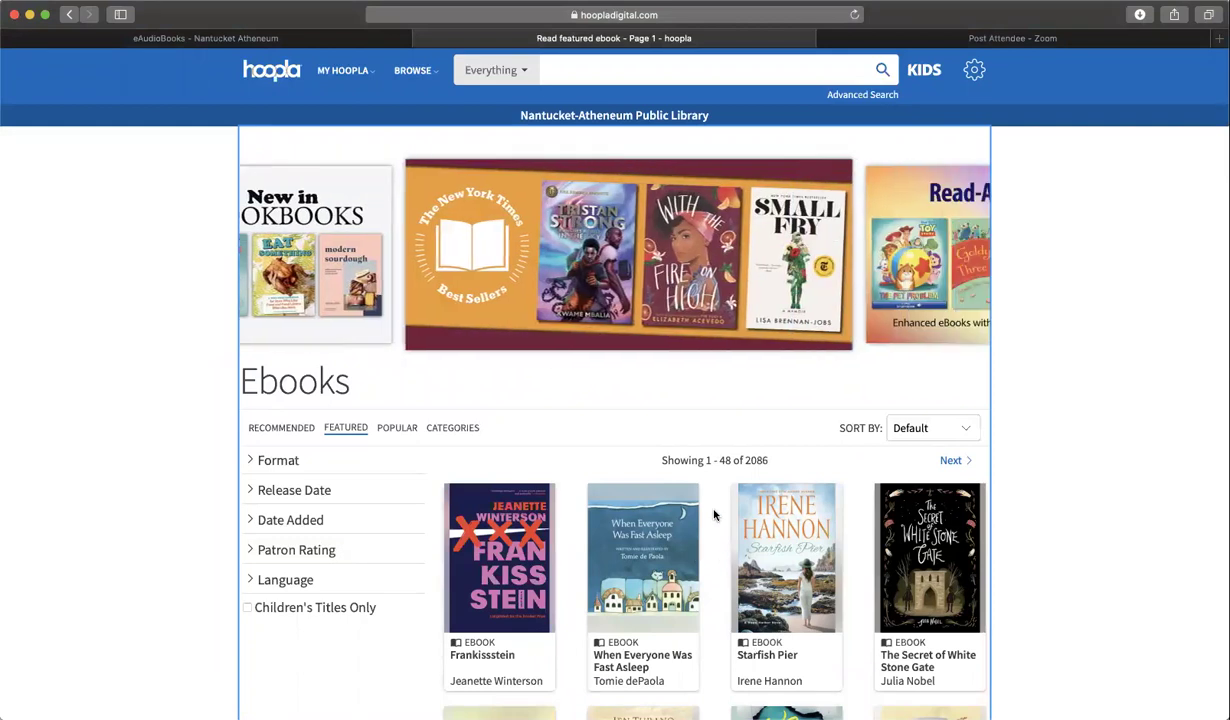
pyautogui.scroll(-5, 690, 540)
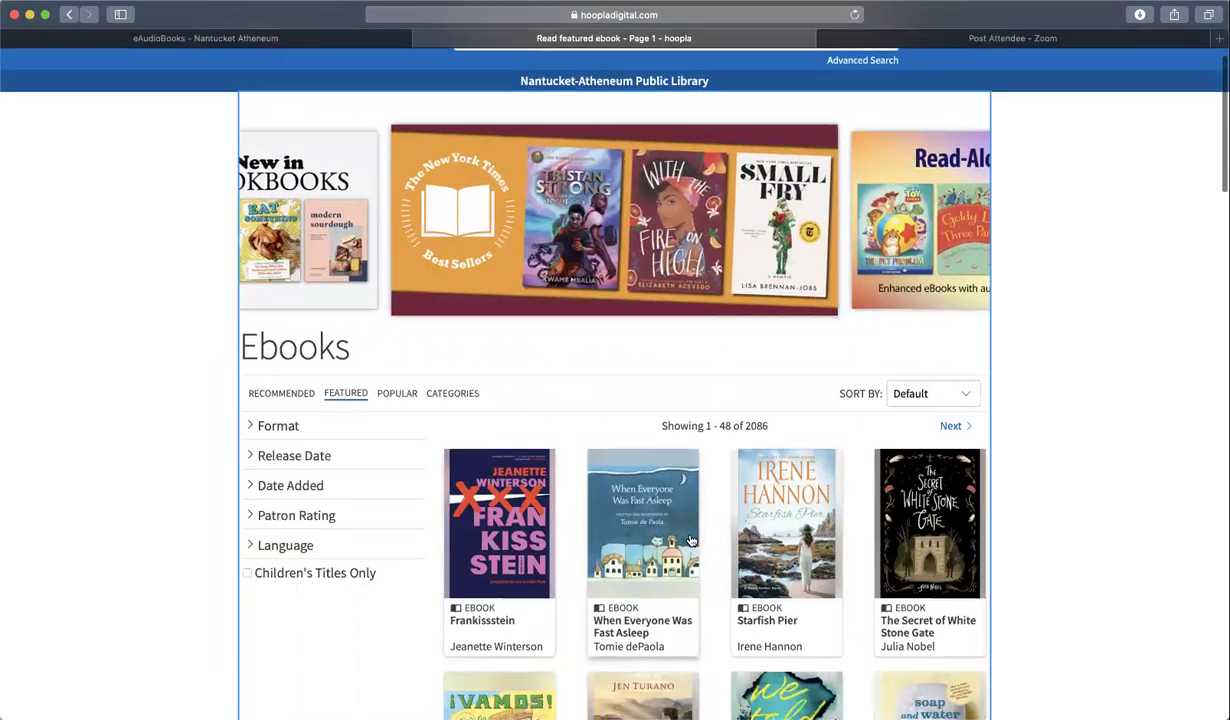
pyautogui.scroll(5, 844, 161)
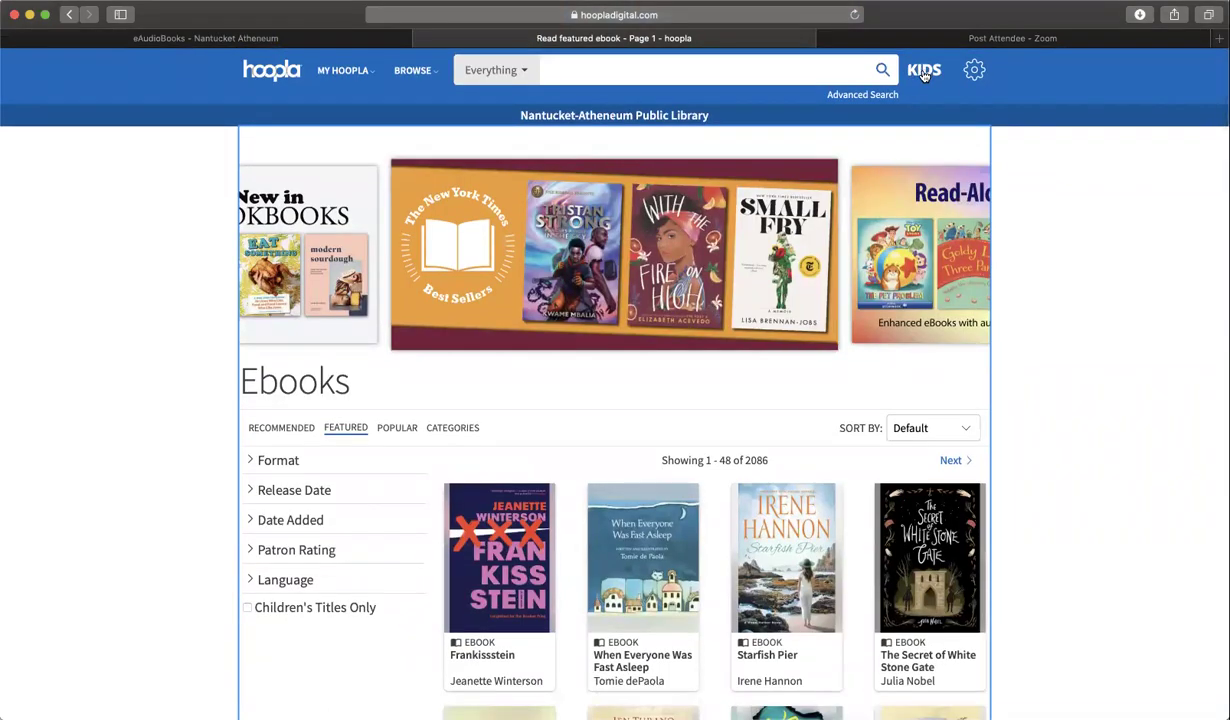
pyautogui.click(924, 72)
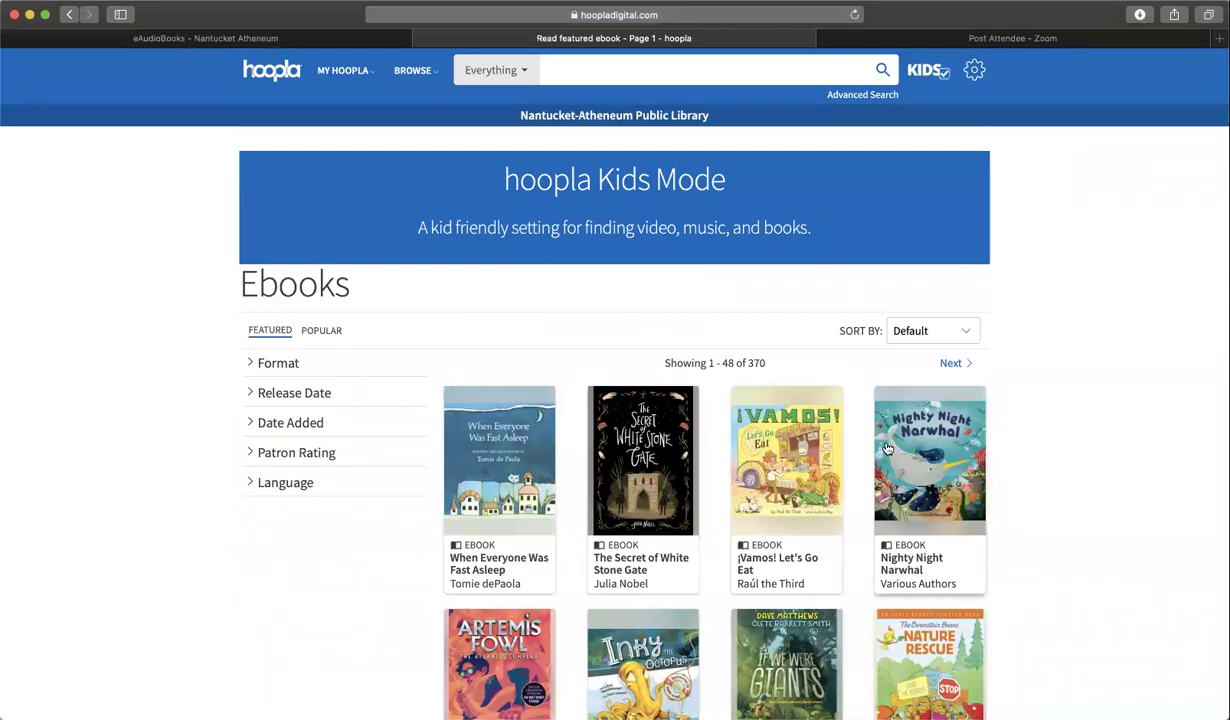
pyautogui.scroll(-5, 887, 449)
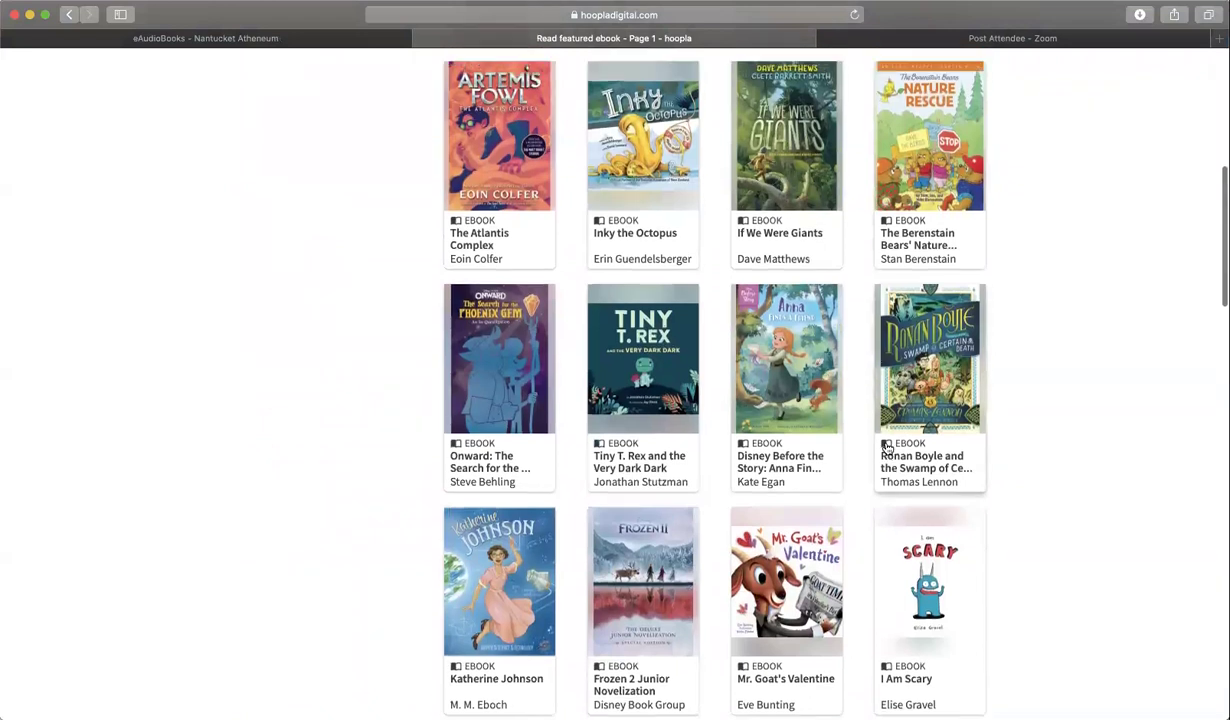
pyautogui.scroll(3, 887, 449)
pyautogui.scroll(3, 887, 449)
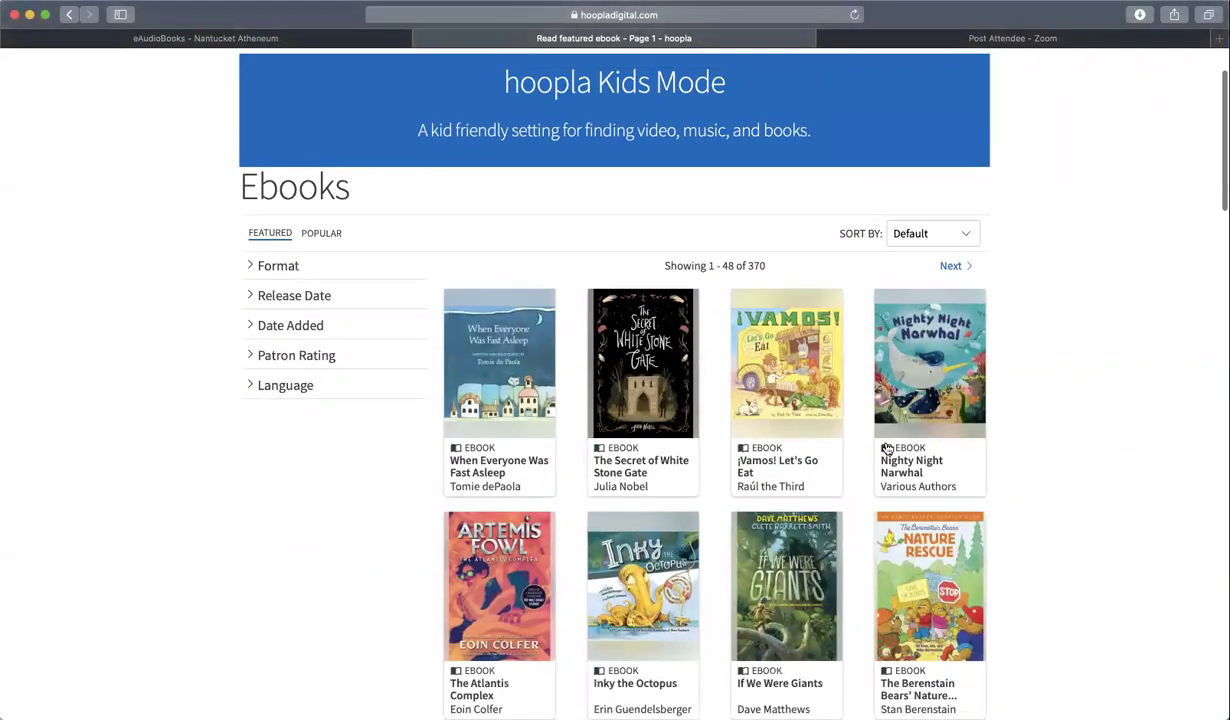
pyautogui.scroll(-4, 887, 449)
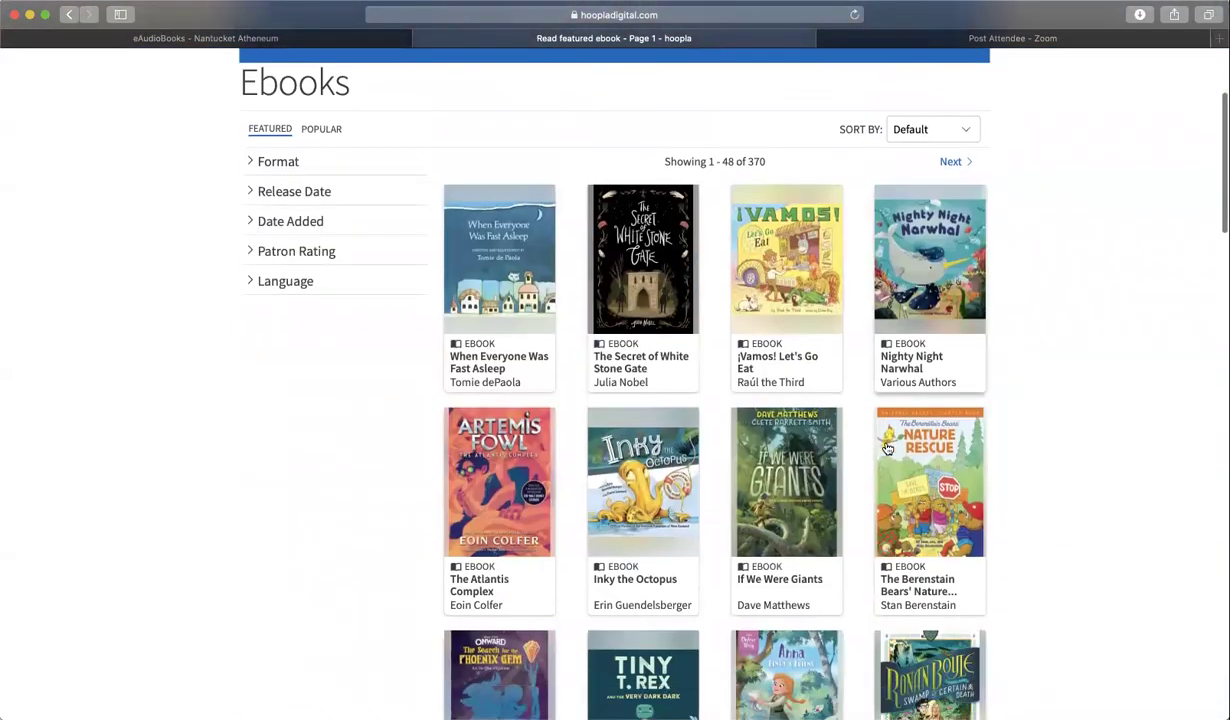
pyautogui.scroll(4, 887, 449)
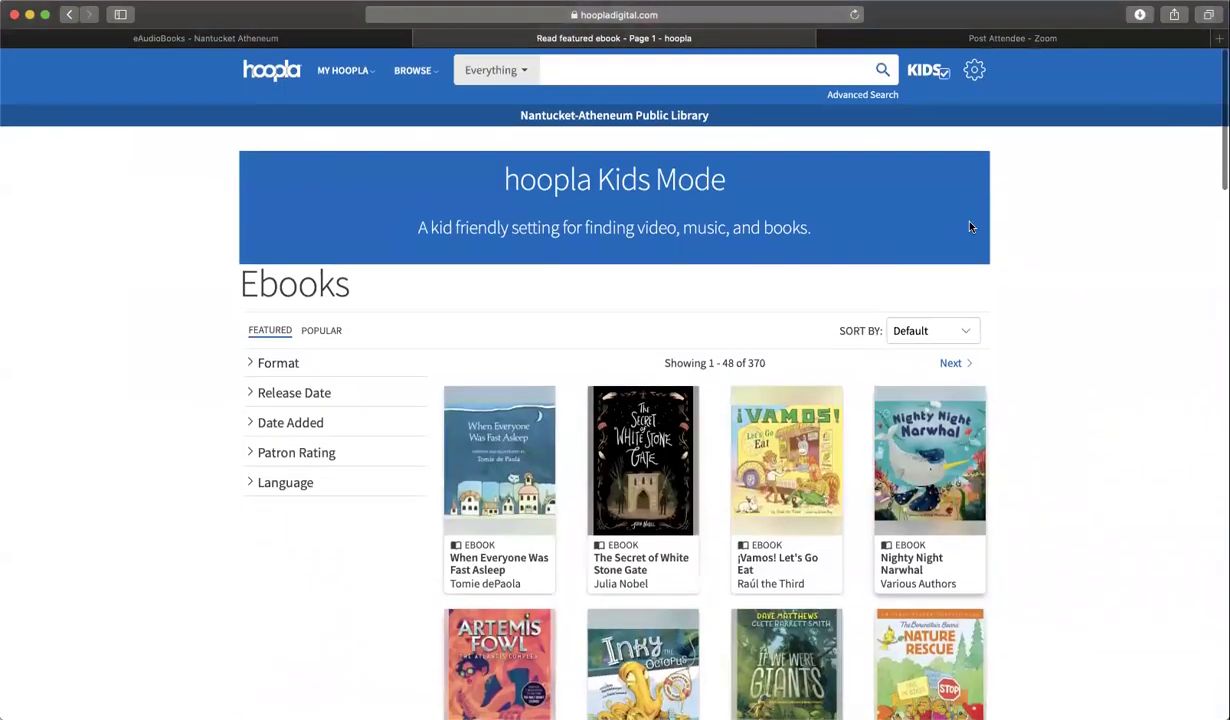
pyautogui.click(941, 74)
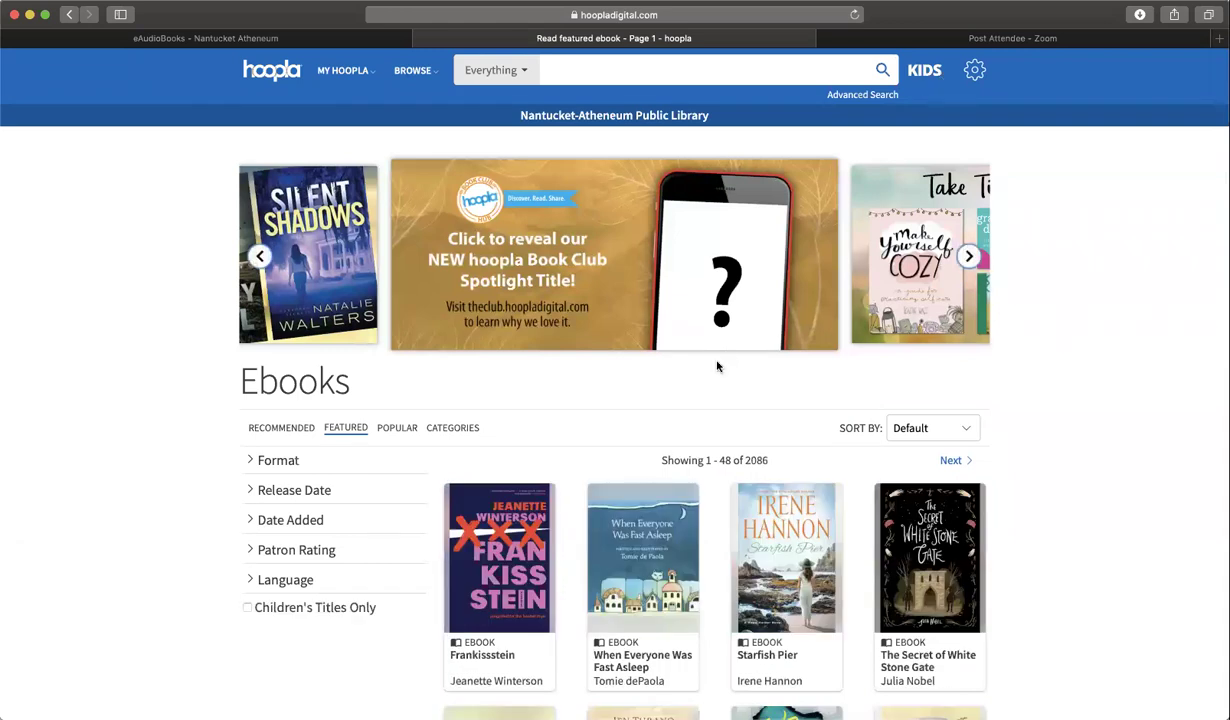
pyautogui.scroll(-1, 719, 363)
pyautogui.scroll(1, 716, 366)
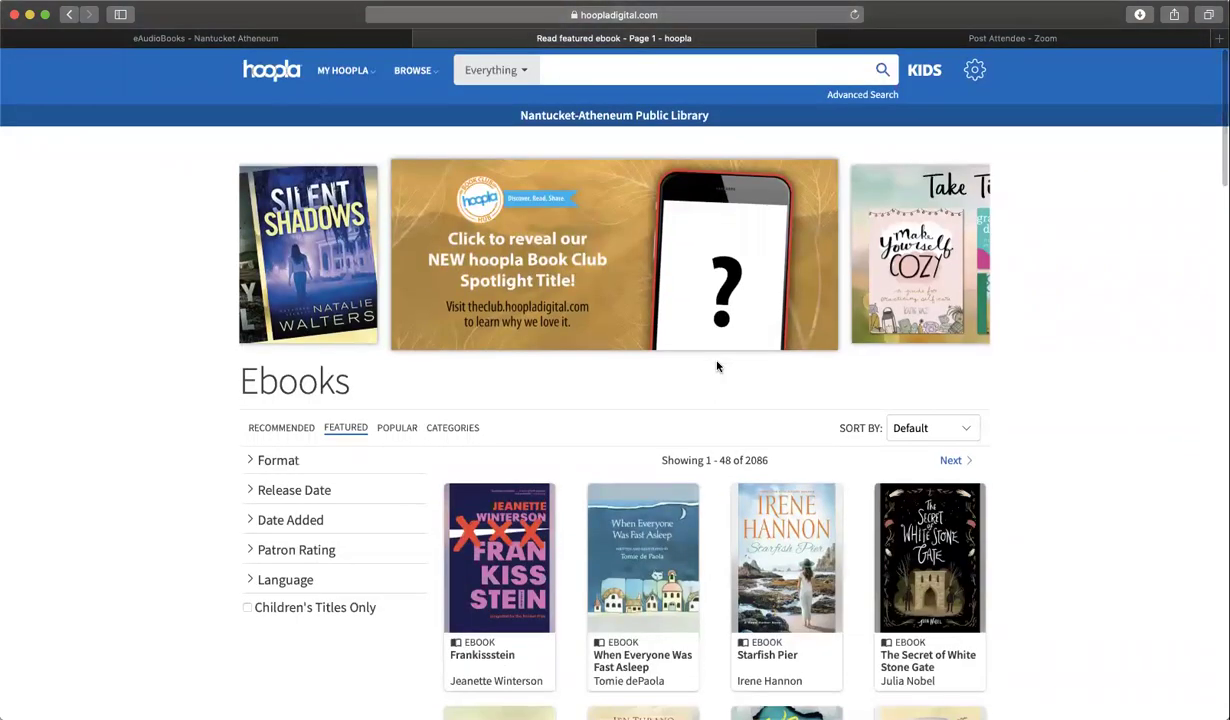
# - In Settings, switch Kids Mode on and back off, then view the Library section
pyautogui.click(975, 72)
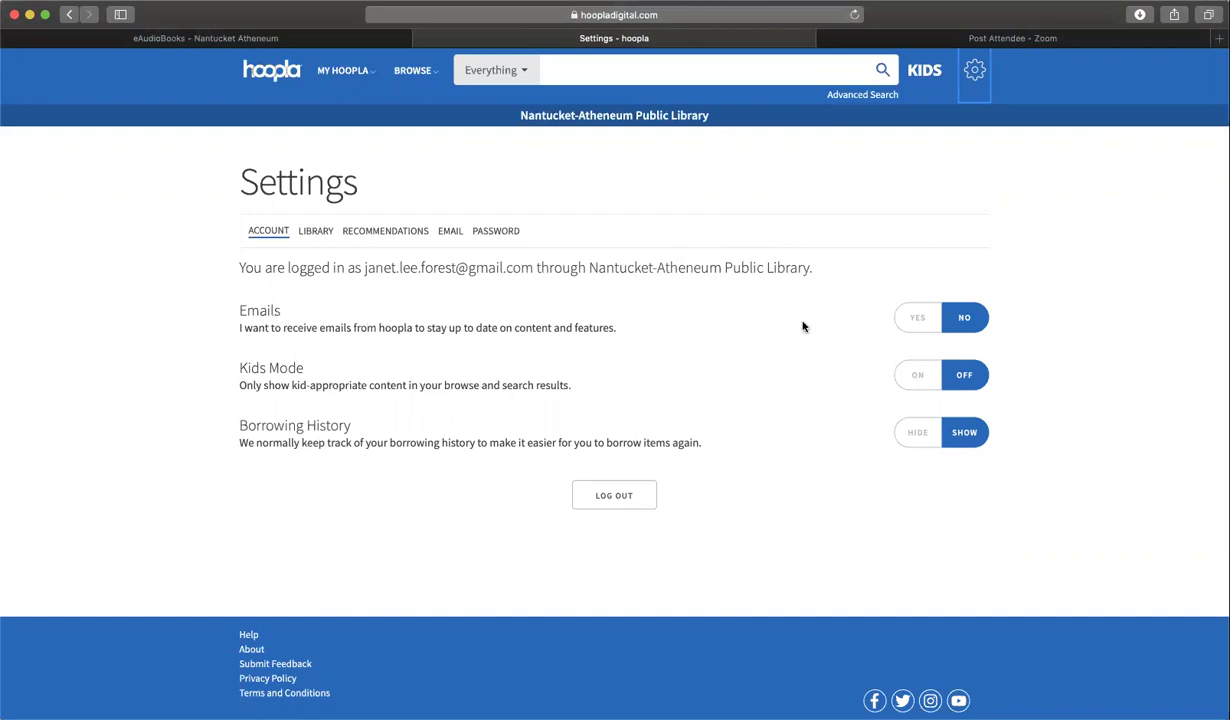
pyautogui.click(917, 380)
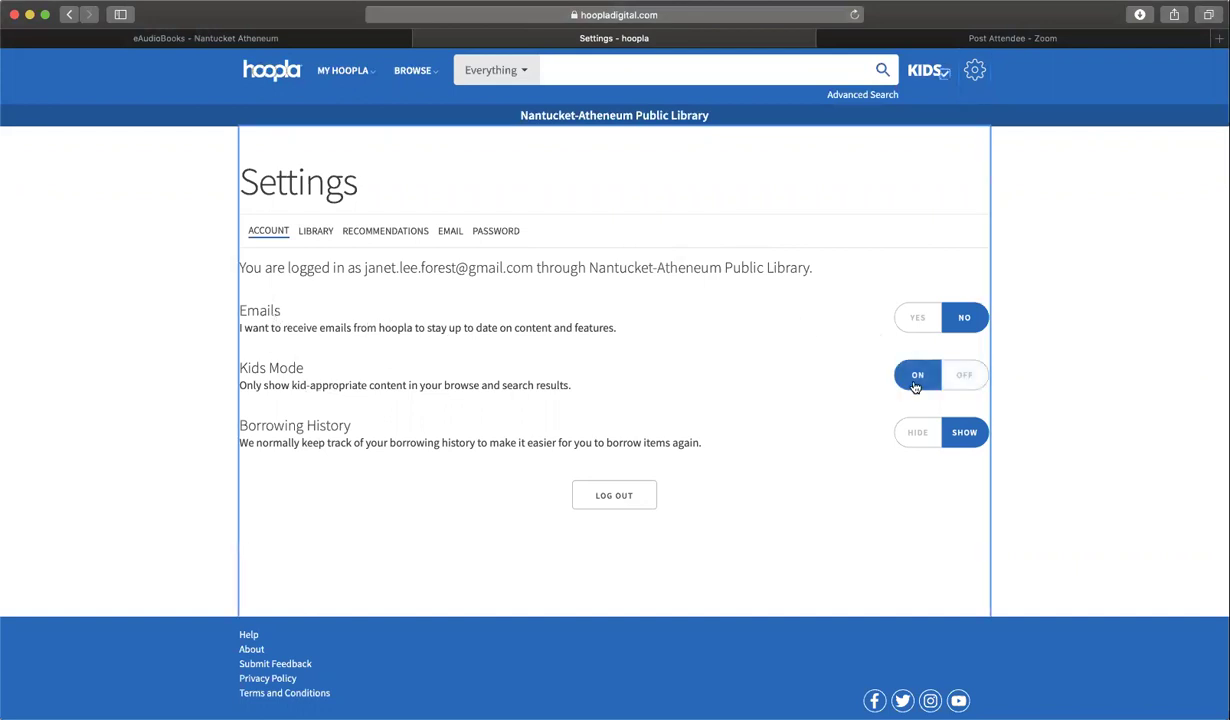
pyautogui.click(963, 376)
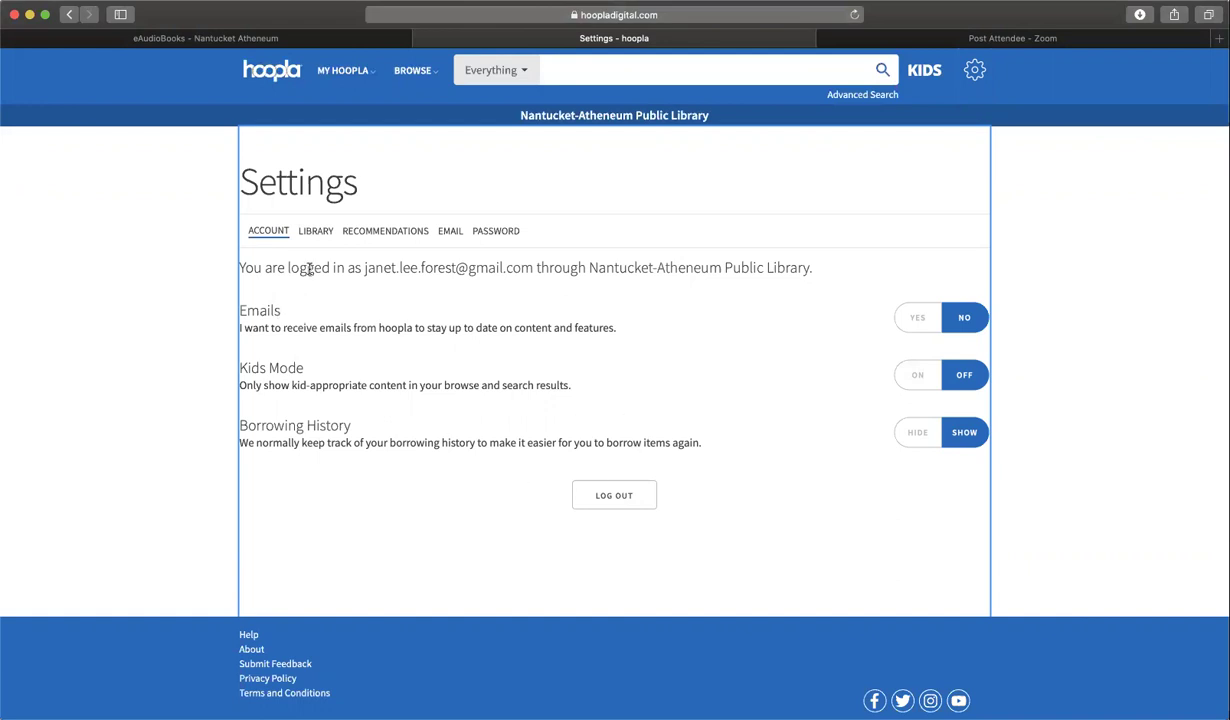
pyautogui.click(318, 232)
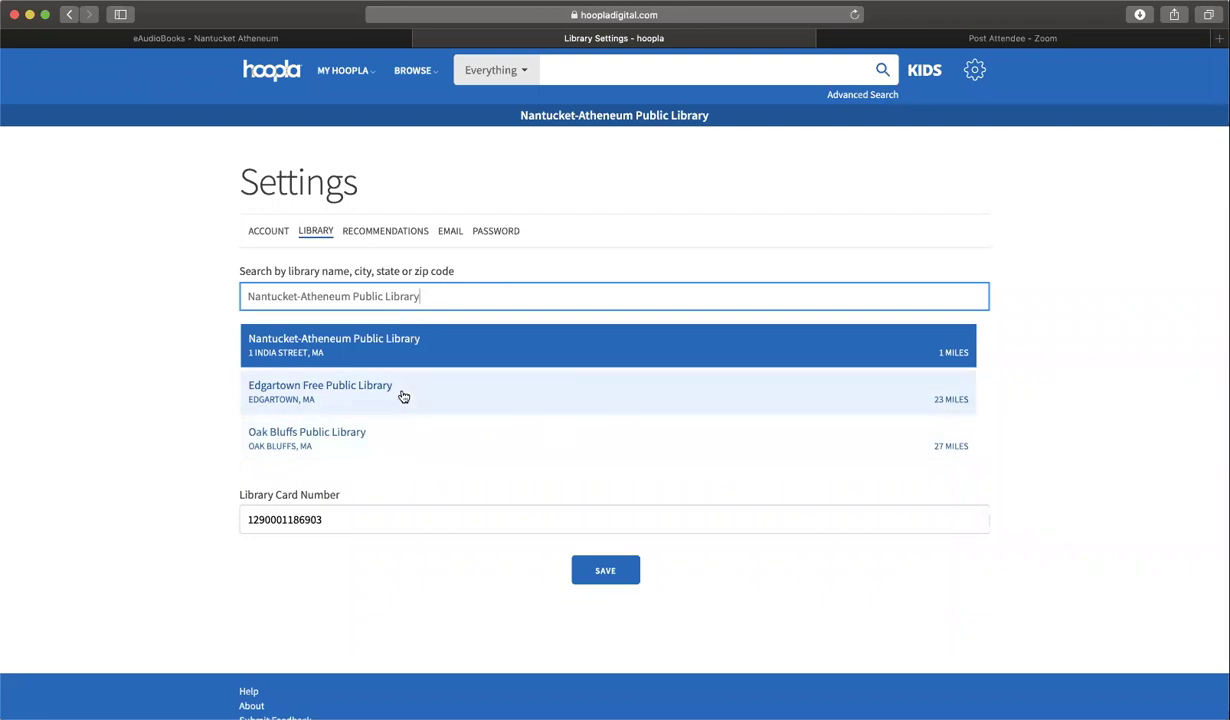
# - Review the recommendation genres such as Mystery, Classics and Documentary across all media types, then head to My Hoopla
pyautogui.click(397, 231)
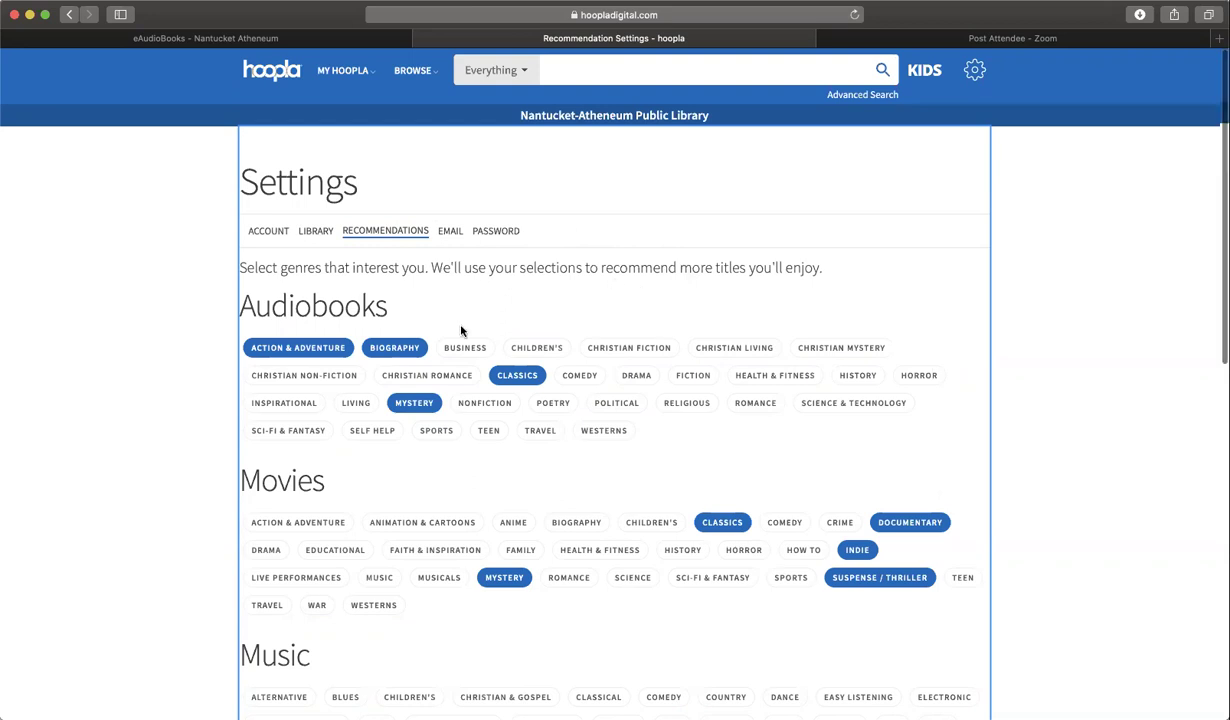
pyautogui.scroll(-2, 461, 331)
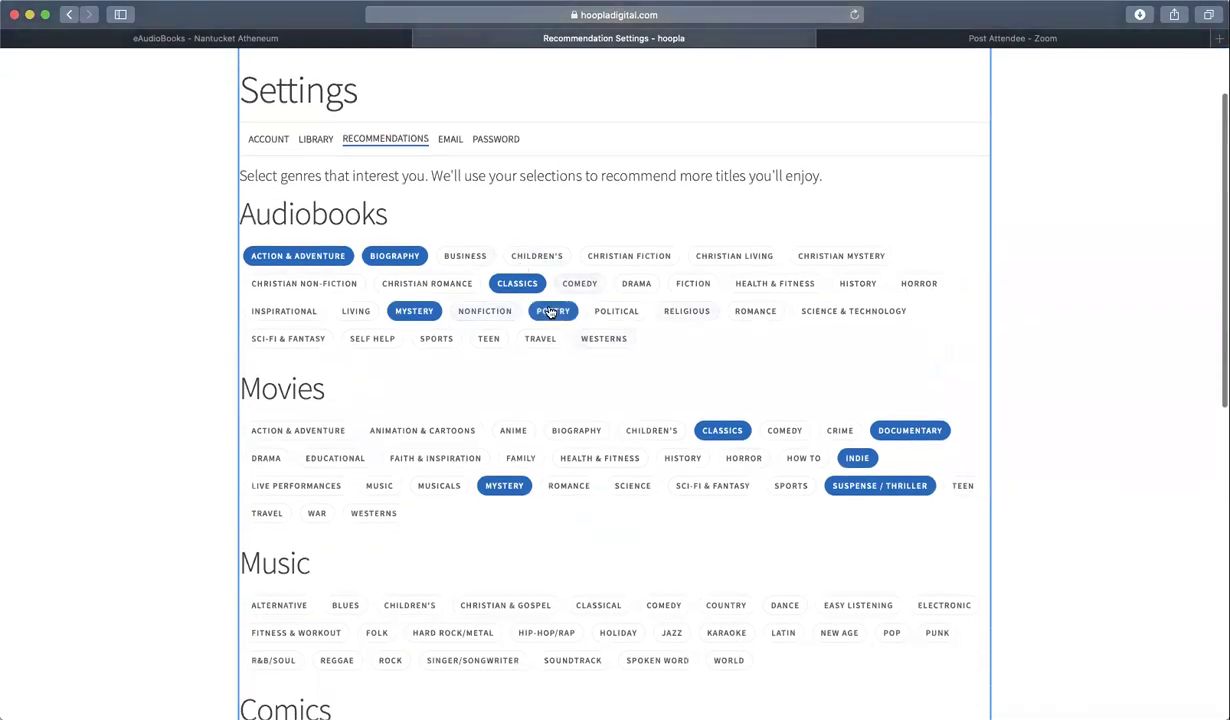
pyautogui.scroll(-4, 555, 300)
pyautogui.scroll(-8, 507, 388)
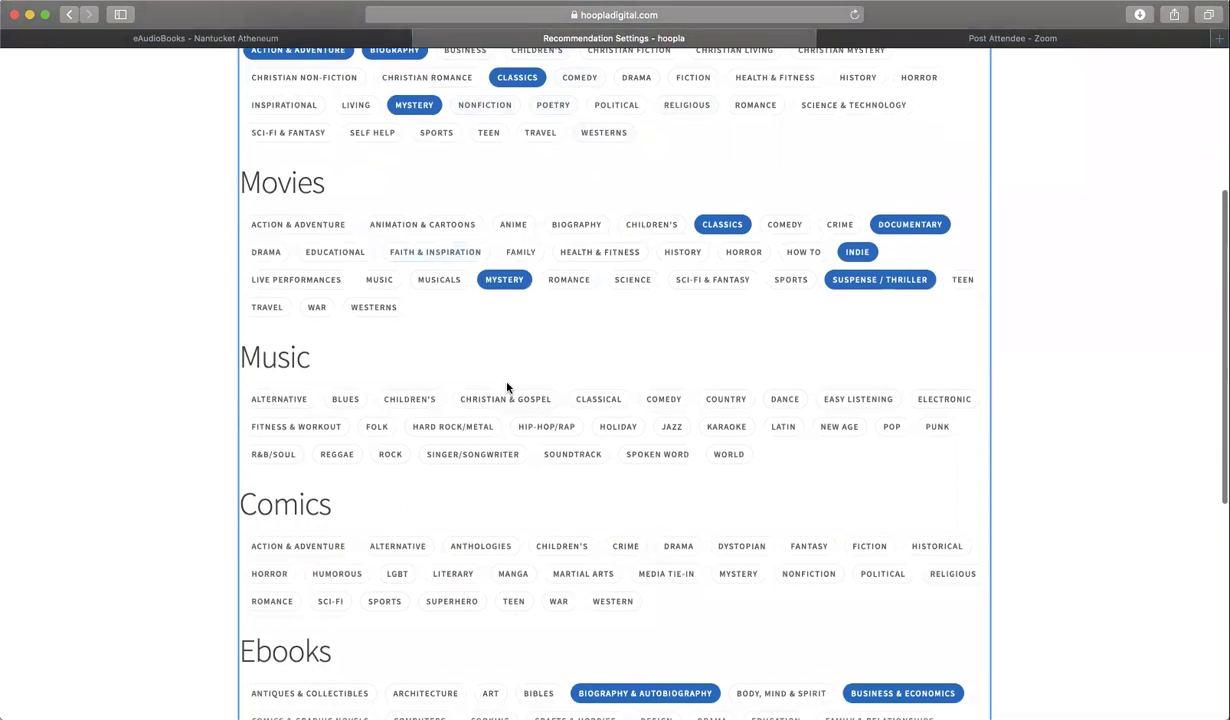
pyautogui.scroll(-3, 507, 388)
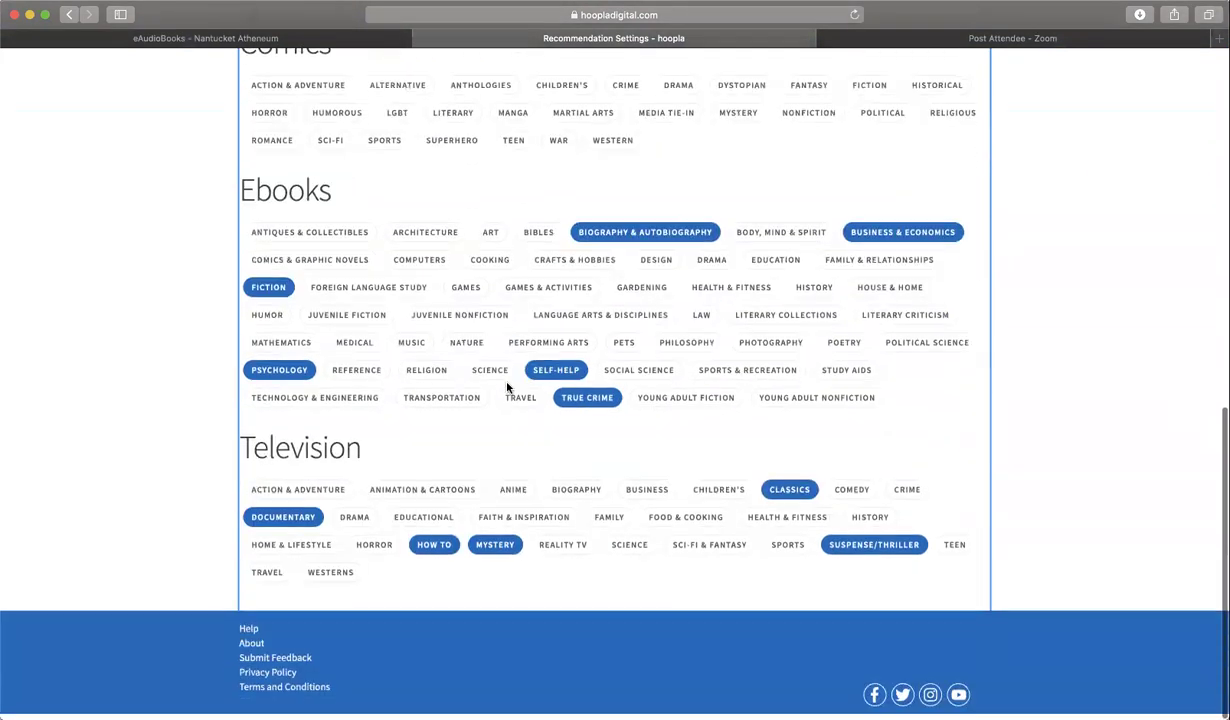
pyautogui.scroll(15, 504, 450)
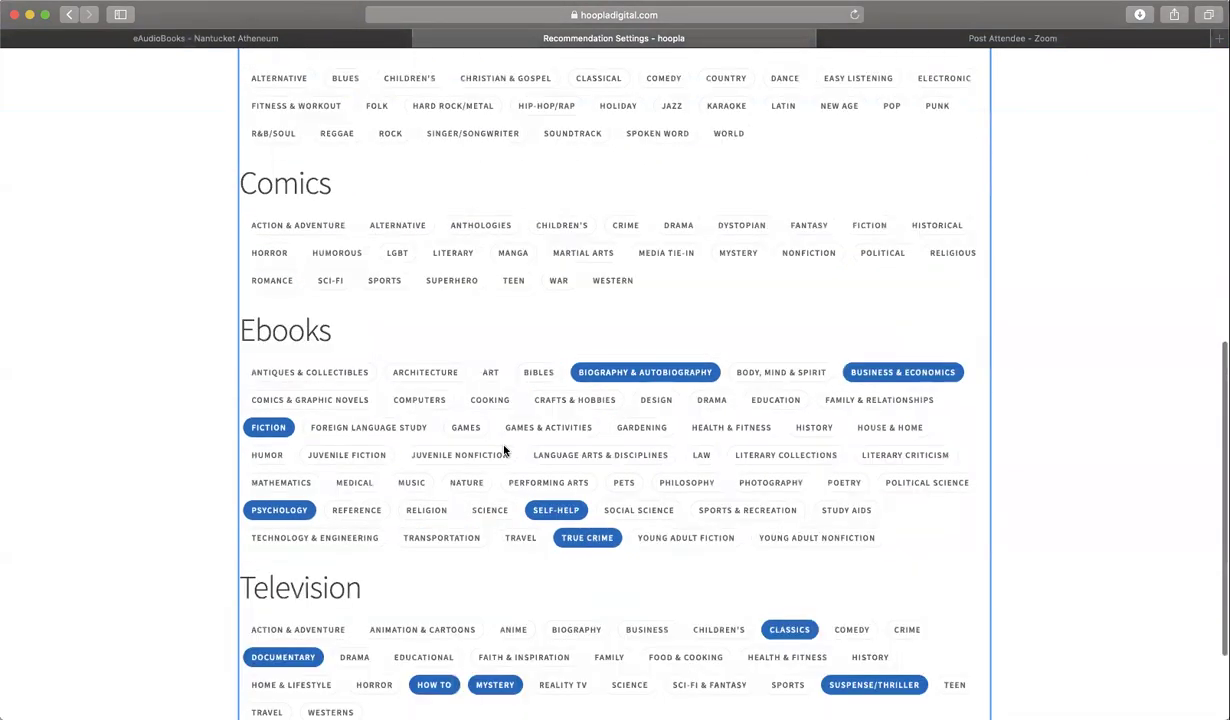
pyautogui.click(597, 347)
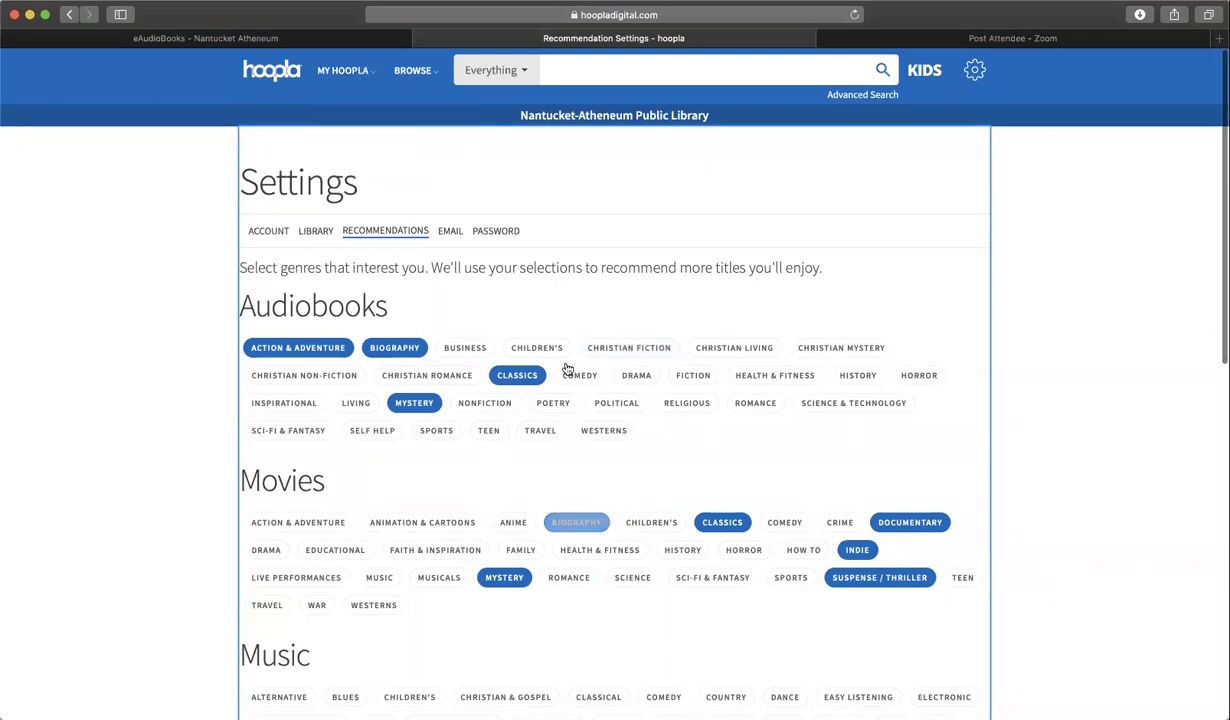
pyautogui.moveTo(370, 78)
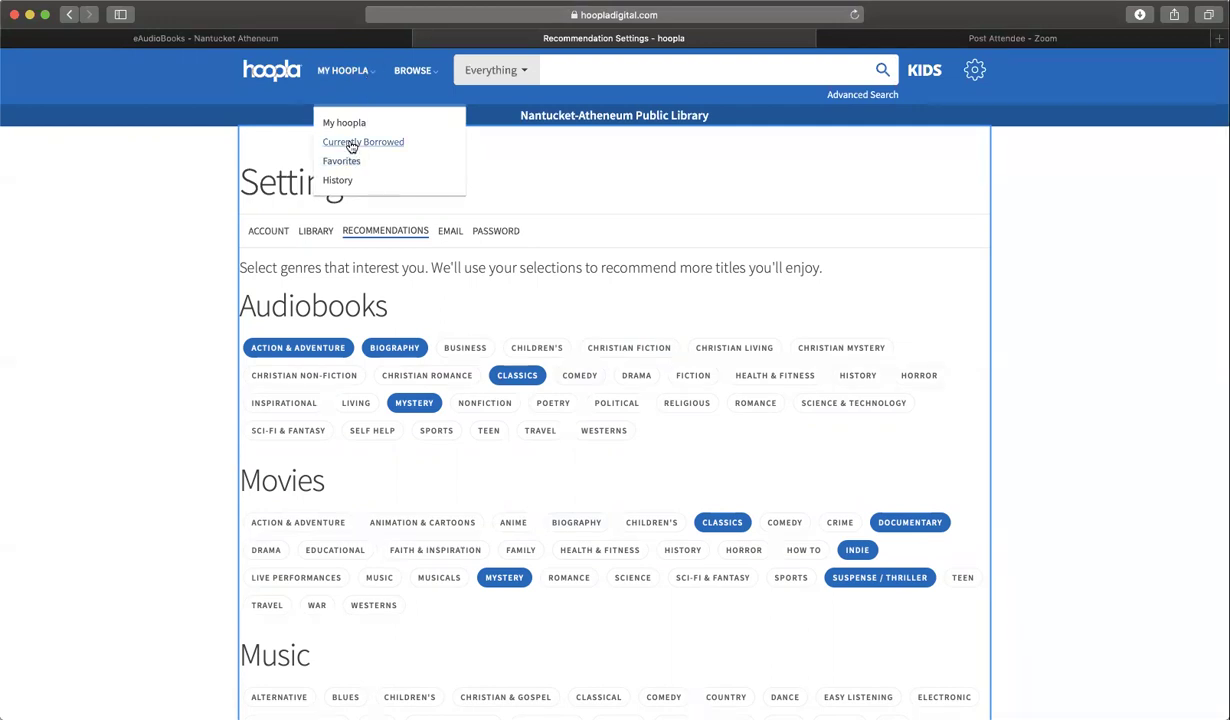
pyautogui.click(347, 124)
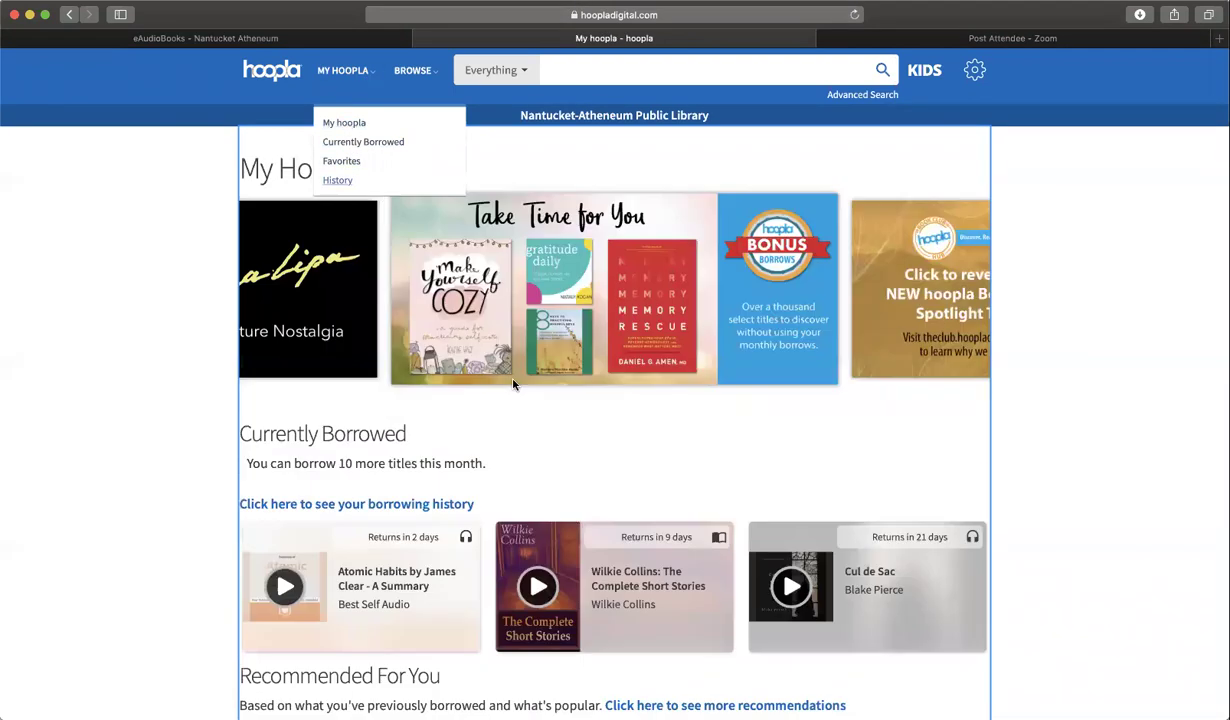
pyautogui.scroll(-1, 513, 388)
pyautogui.scroll(-5, 513, 388)
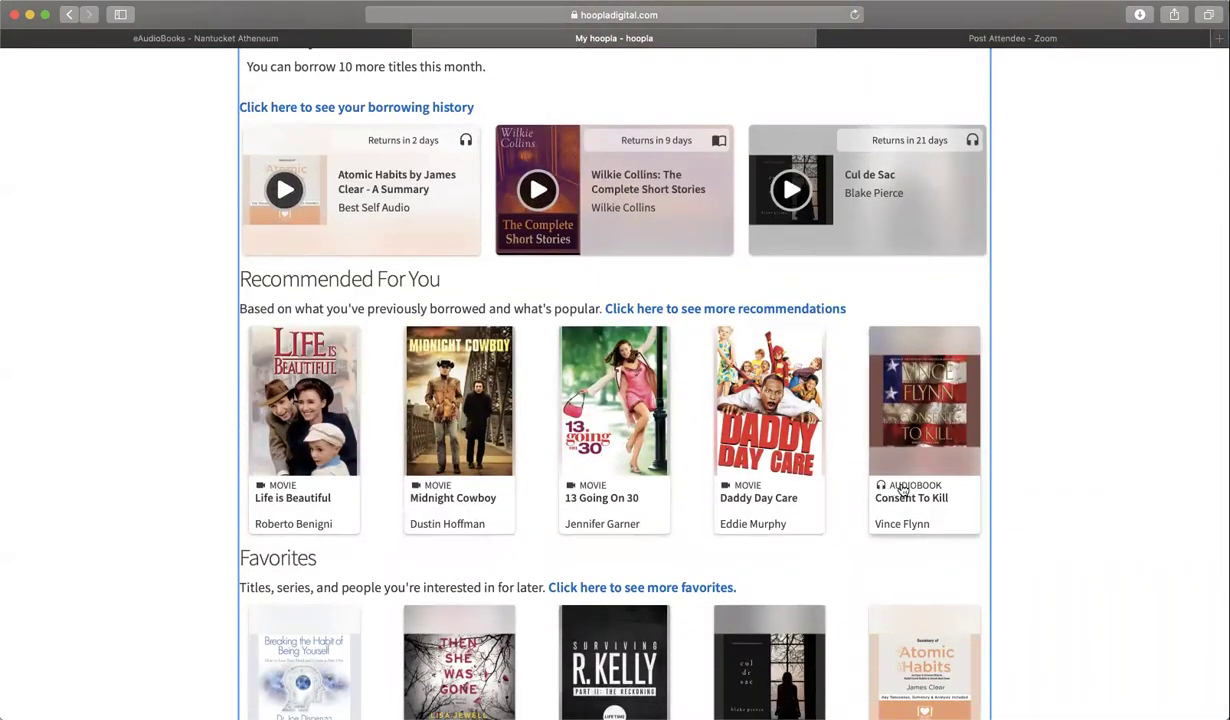
pyautogui.scroll(5, 903, 490)
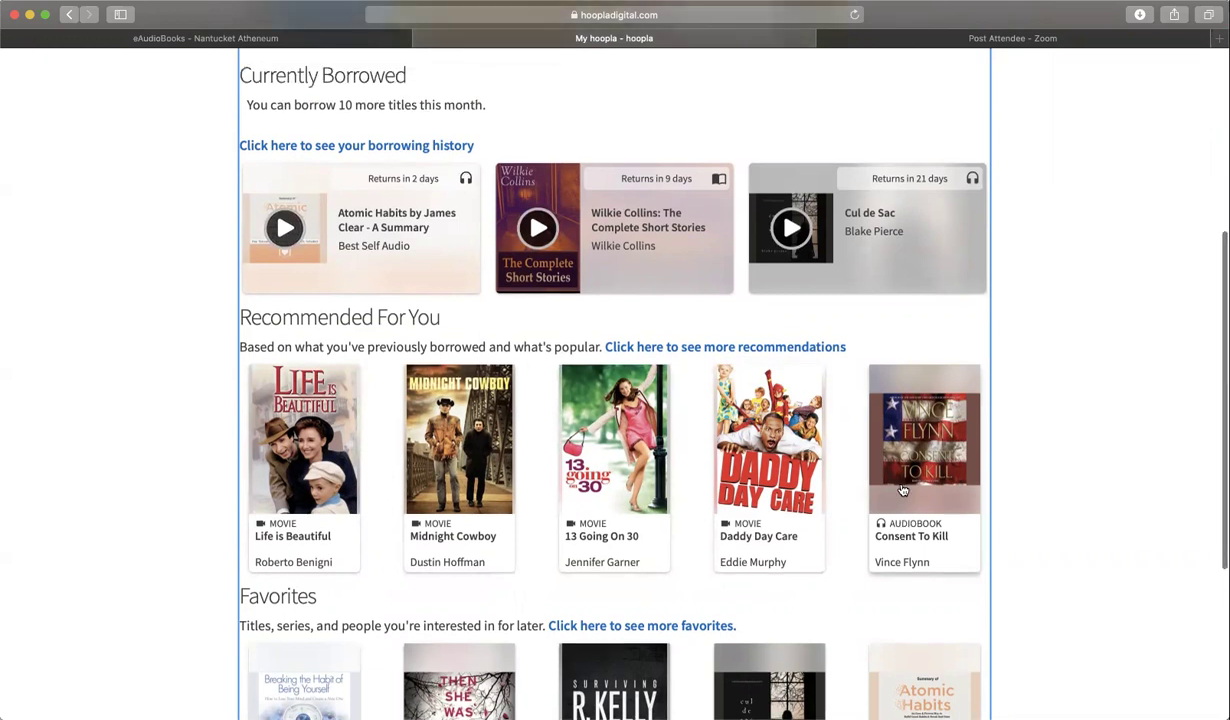
# - In Settings, look over the Email and Password pages, ending on the Account options
pyautogui.click(973, 74)
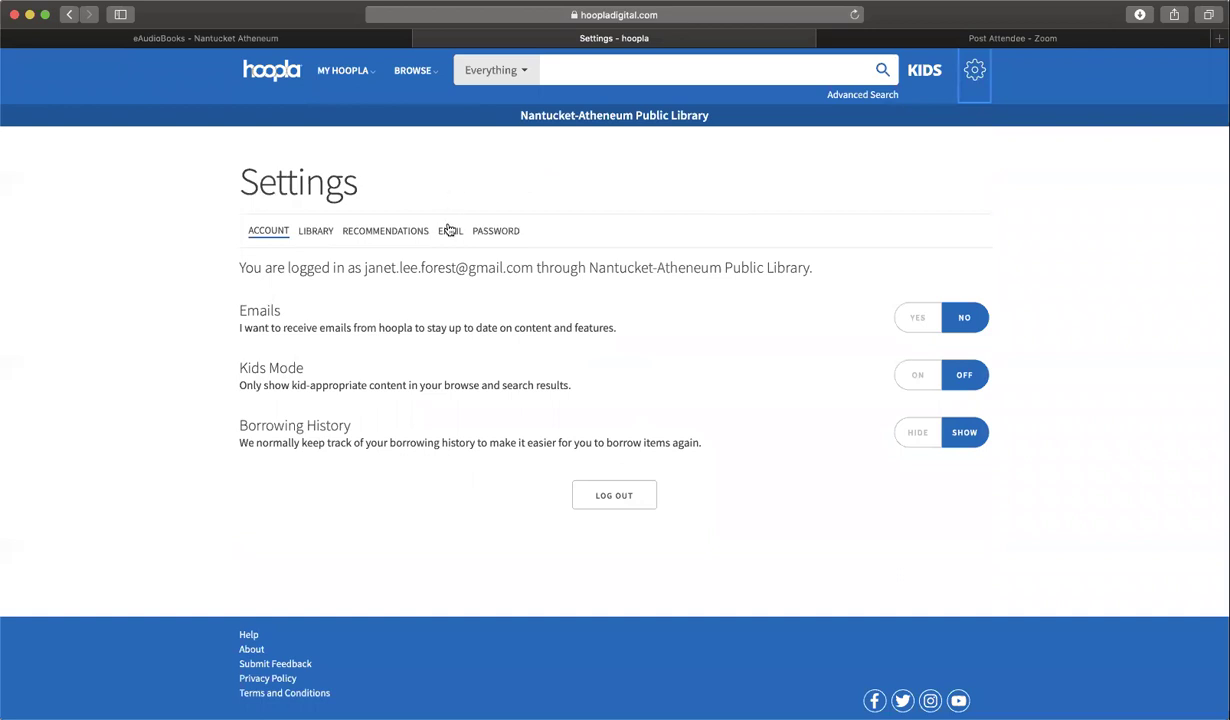
pyautogui.click(448, 231)
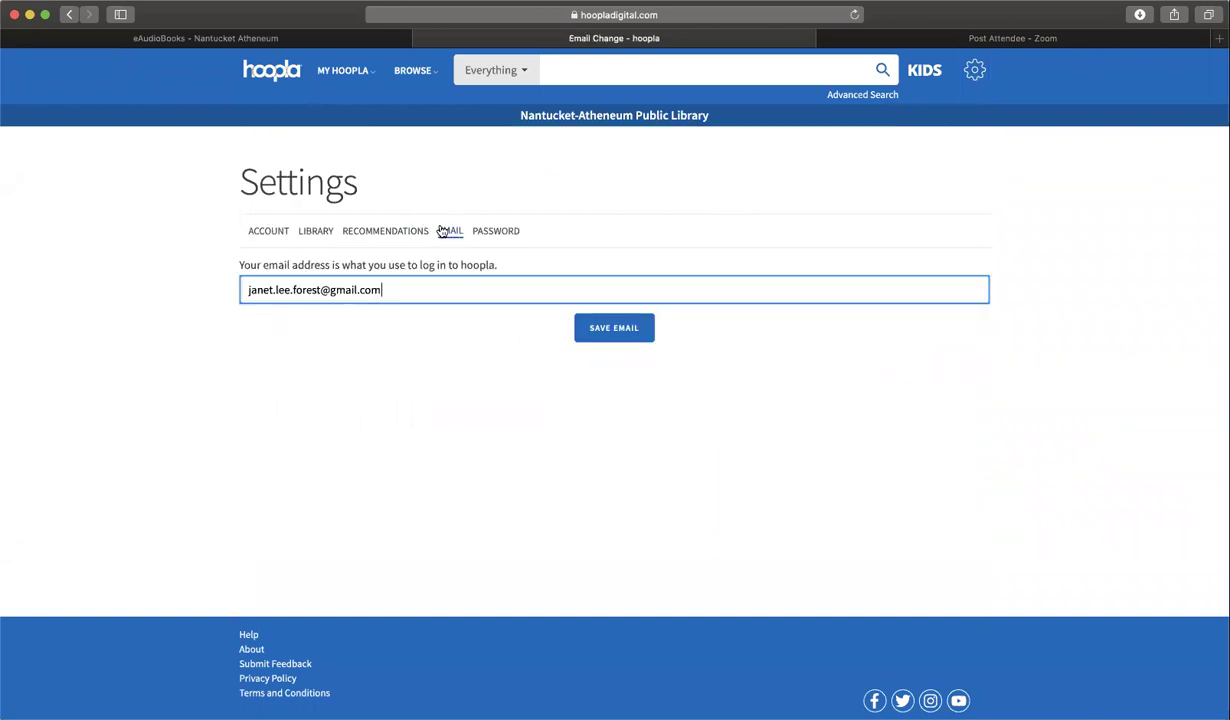
pyautogui.click(505, 231)
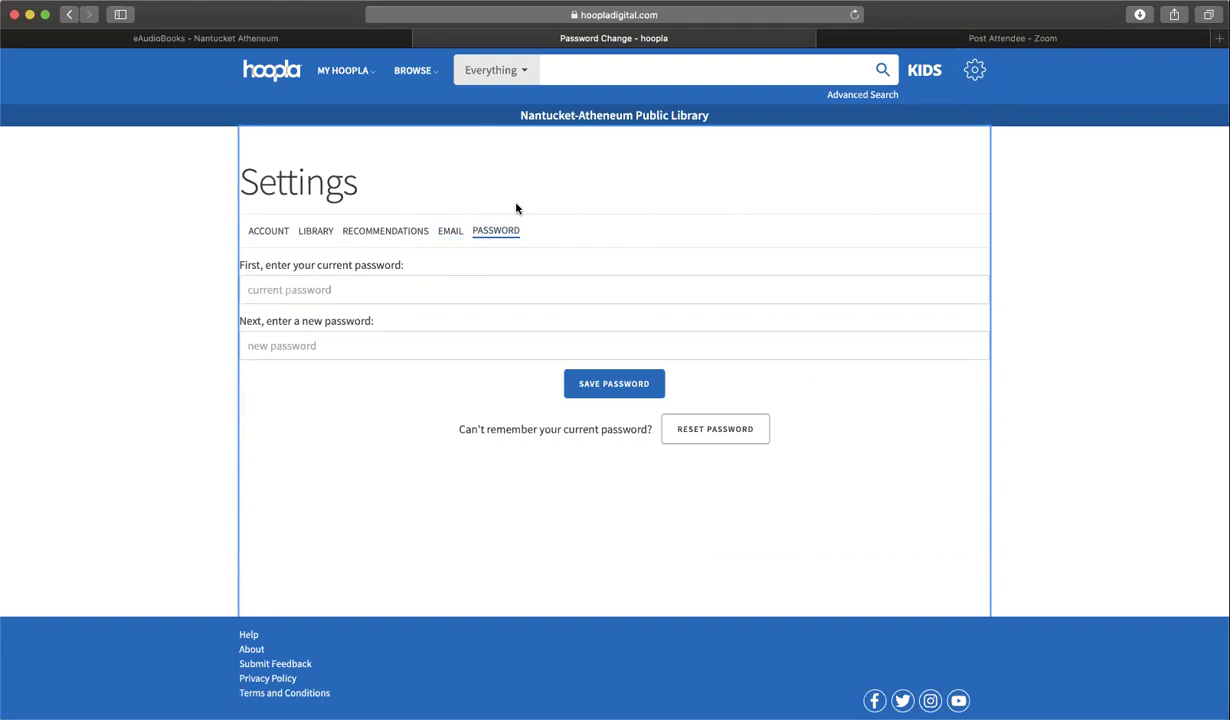
pyautogui.click(268, 231)
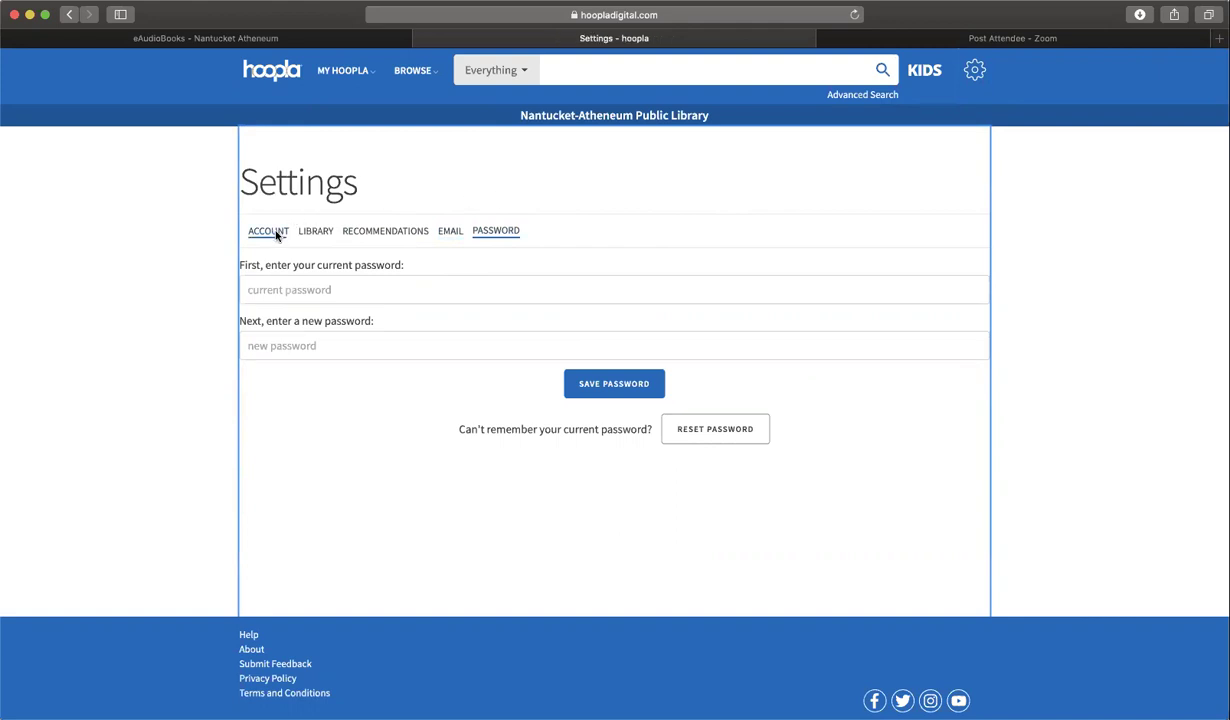
# - Back on My Hoopla, briefly play the borrowed Atomic Habits audiobook, then pause it
pyautogui.click(254, 84)
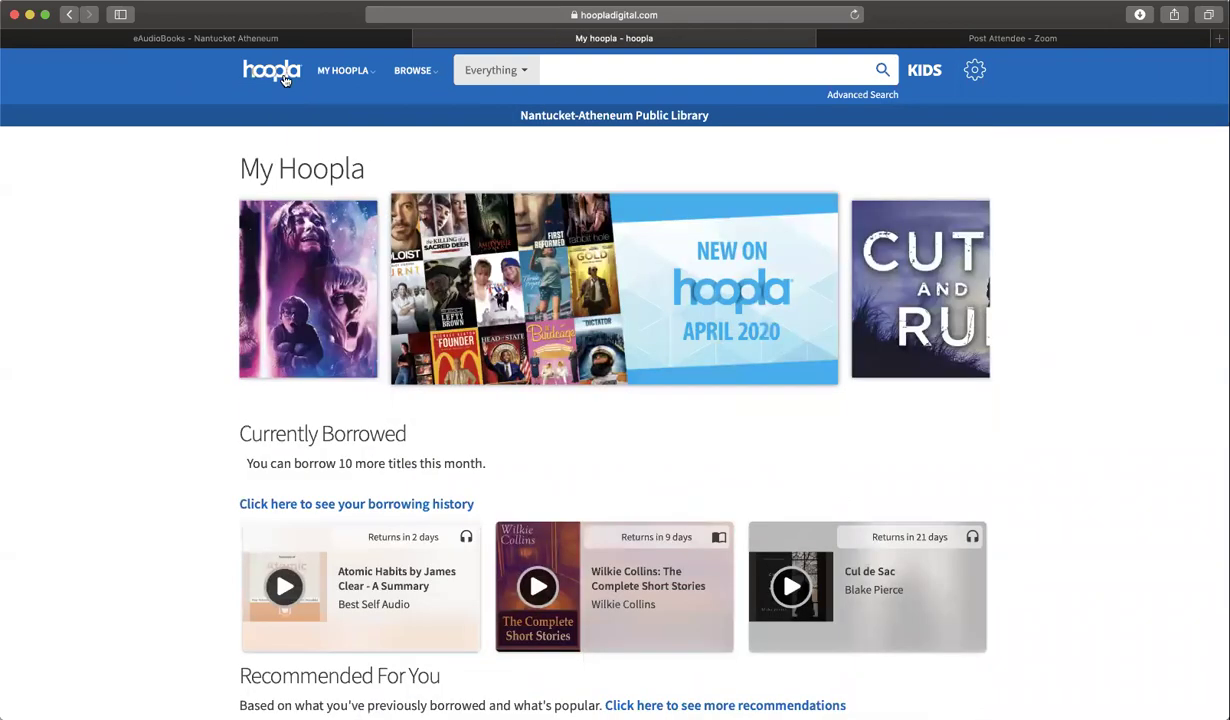
pyautogui.moveTo(343, 72)
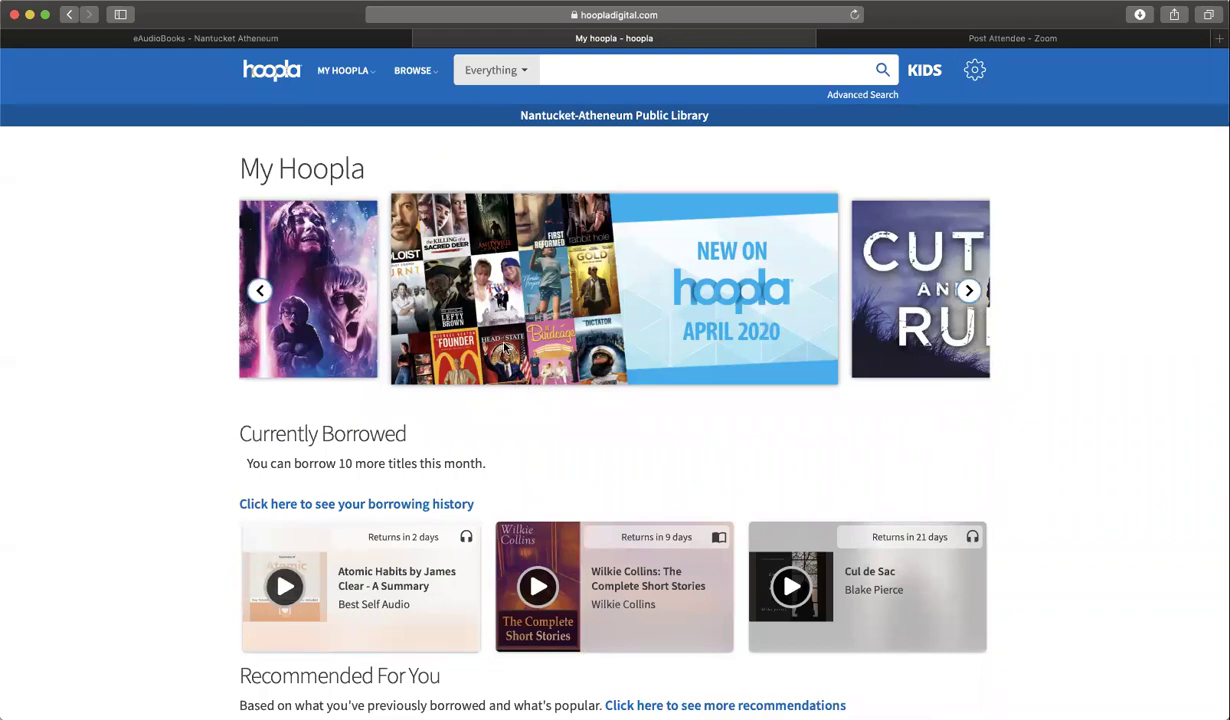
pyautogui.scroll(-4, 505, 347)
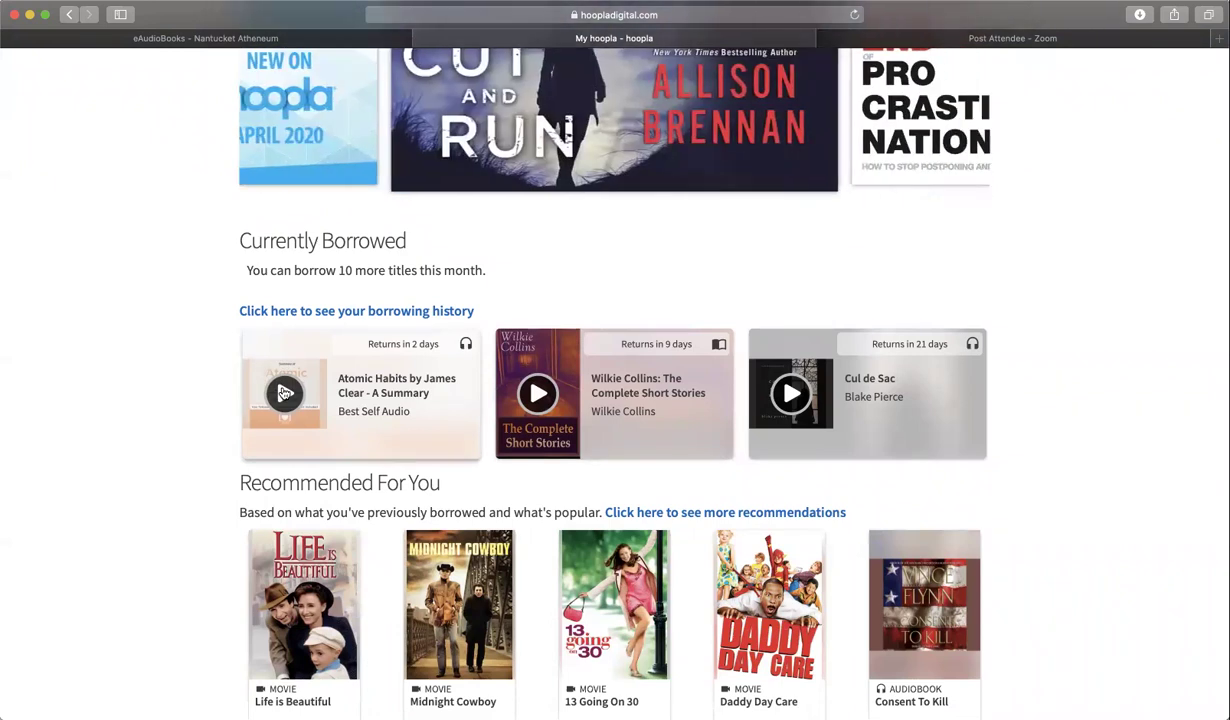
pyautogui.click(284, 393)
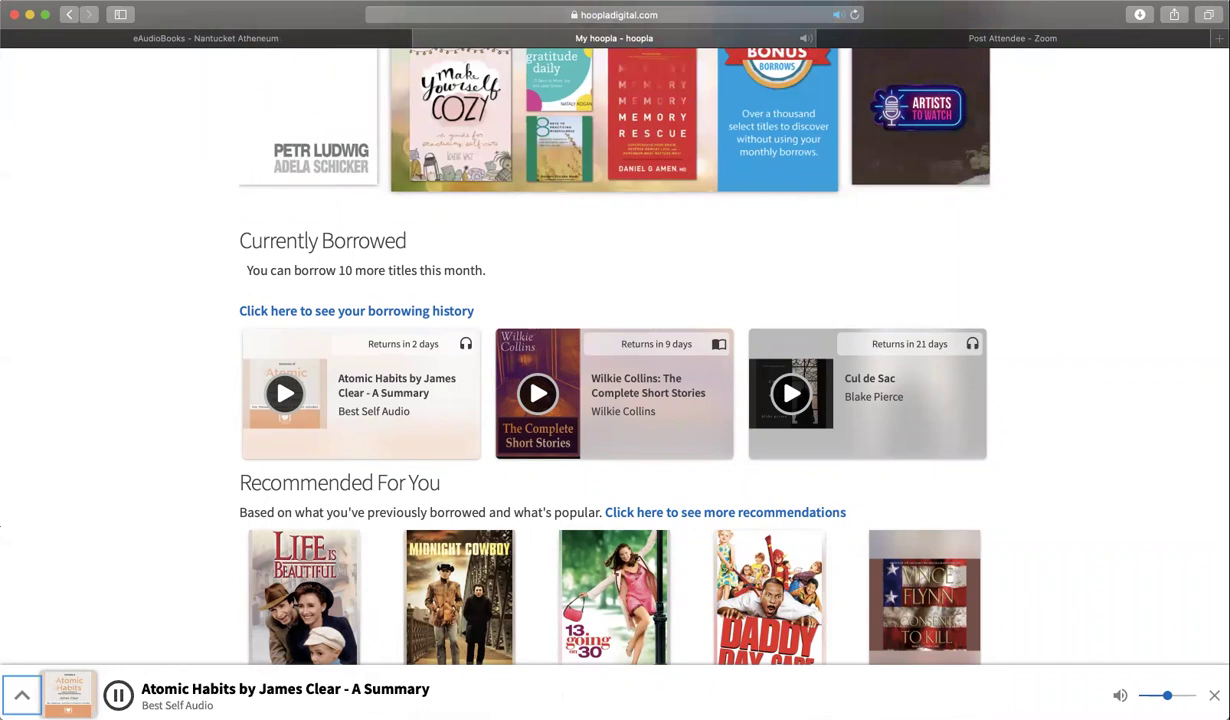
pyautogui.click(118, 692)
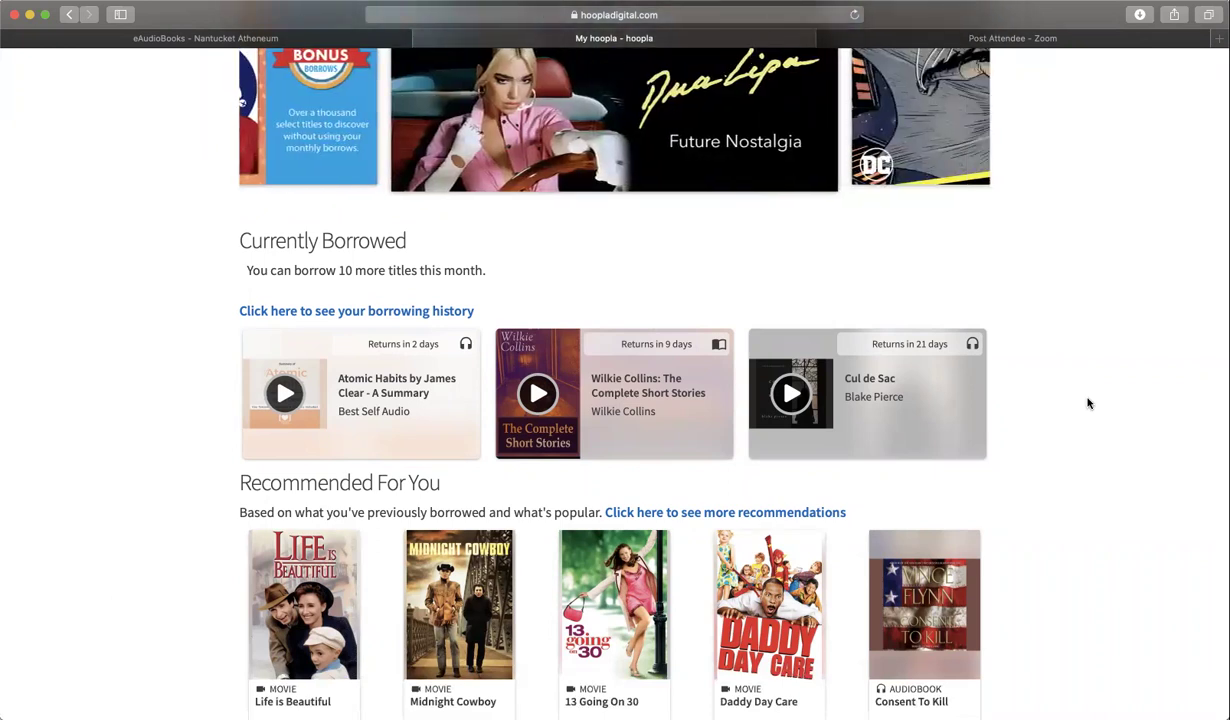
pyautogui.scroll(3, 1089, 403)
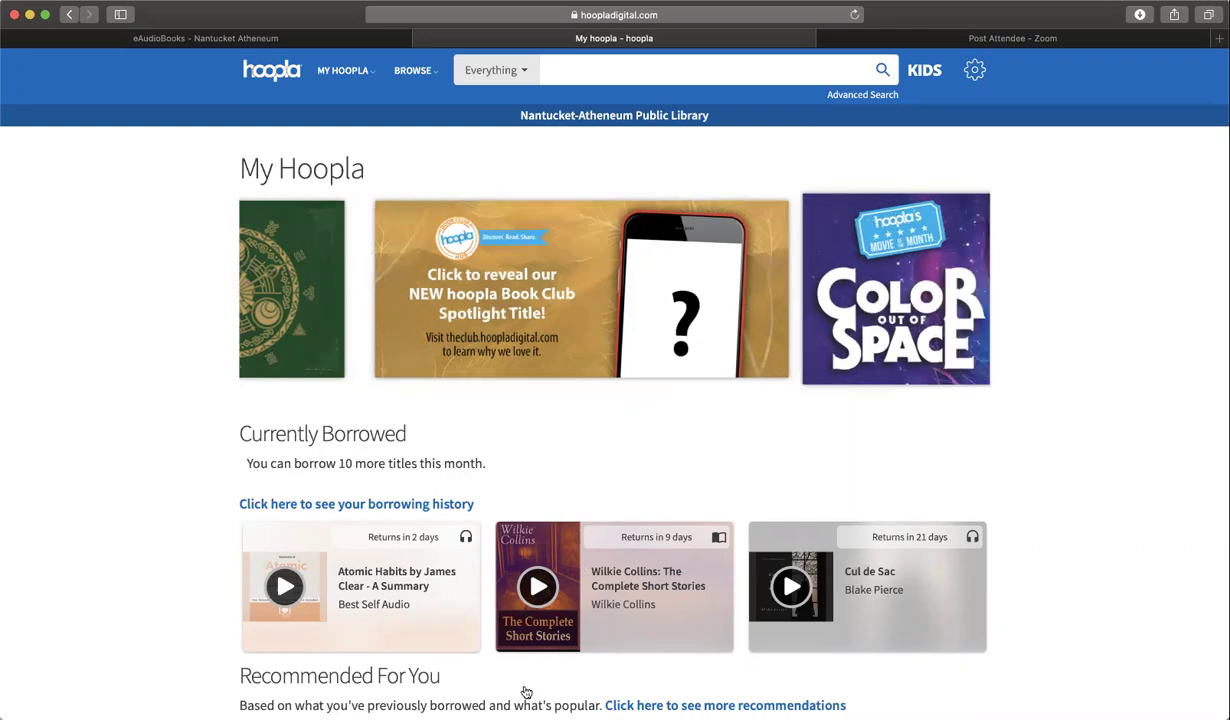
pyautogui.scroll(-2, 526, 692)
pyautogui.scroll(-10, 526, 692)
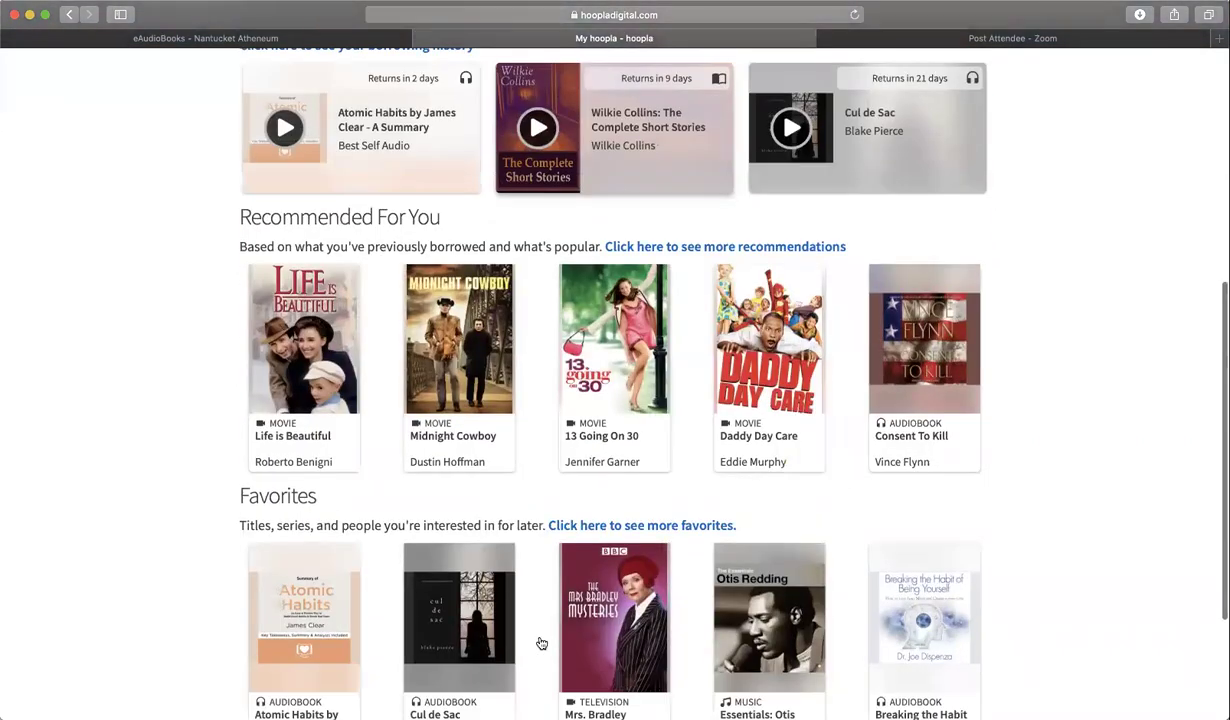
pyautogui.scroll(12, 541, 643)
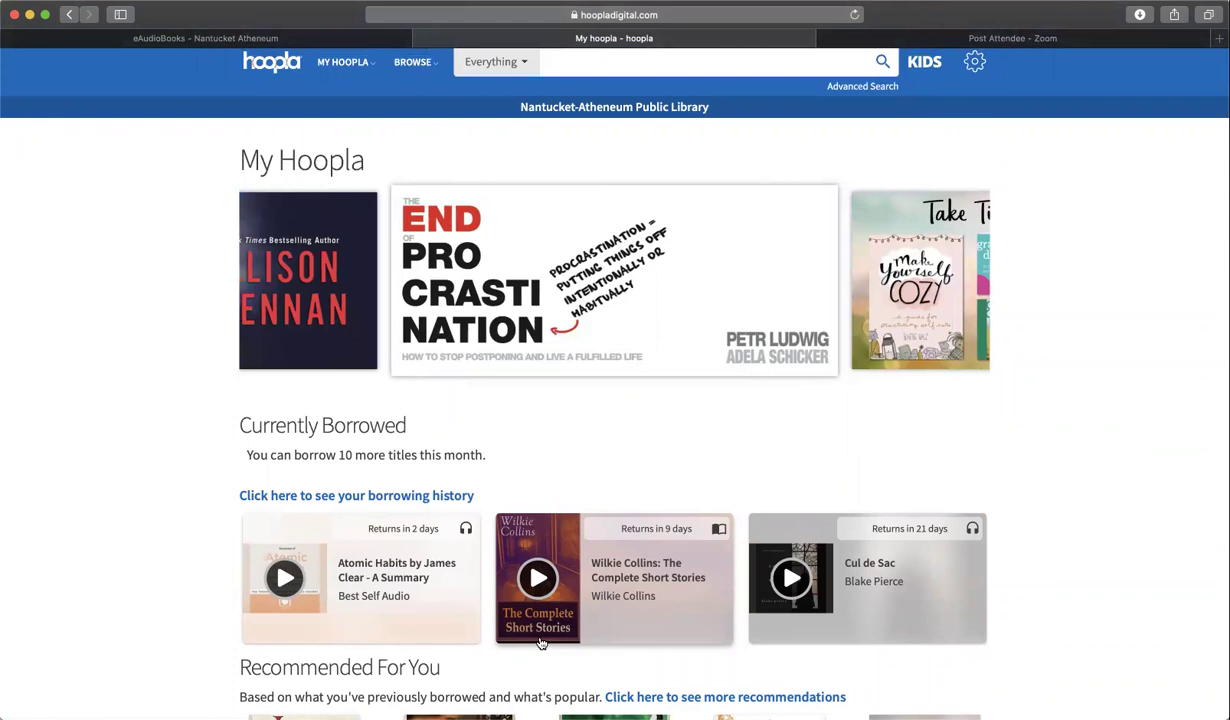
pyautogui.scroll(-5, 540, 643)
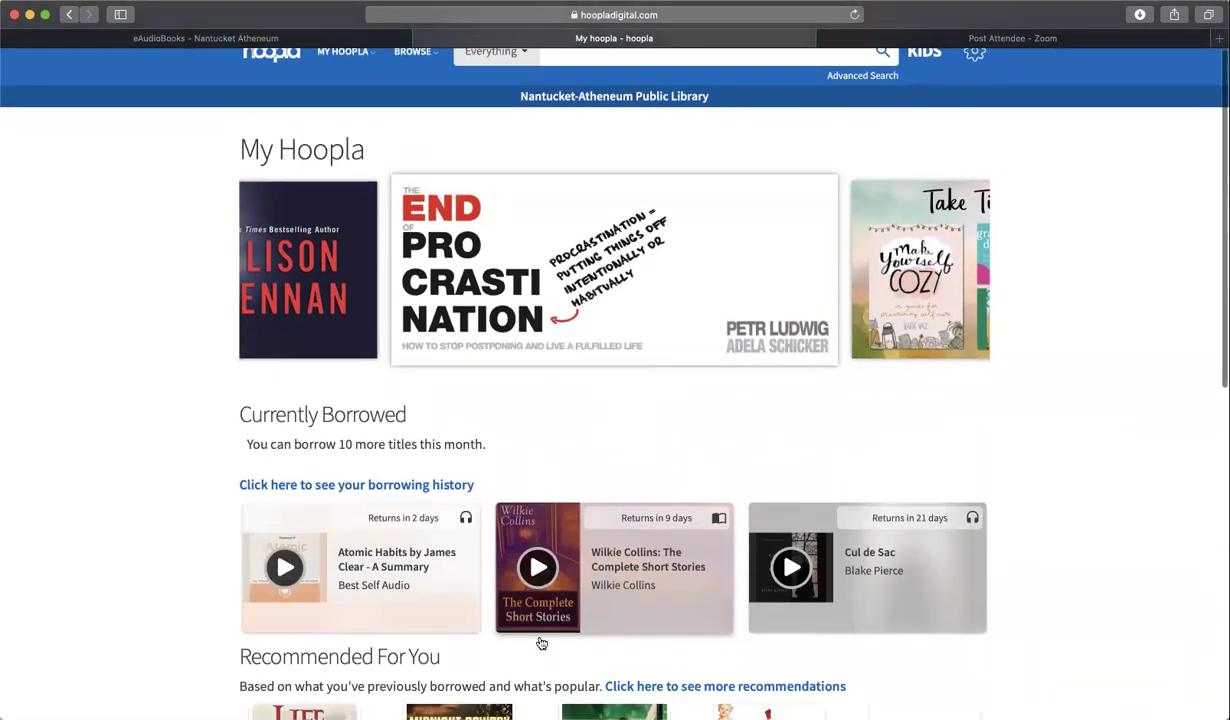
pyautogui.scroll(6, 540, 643)
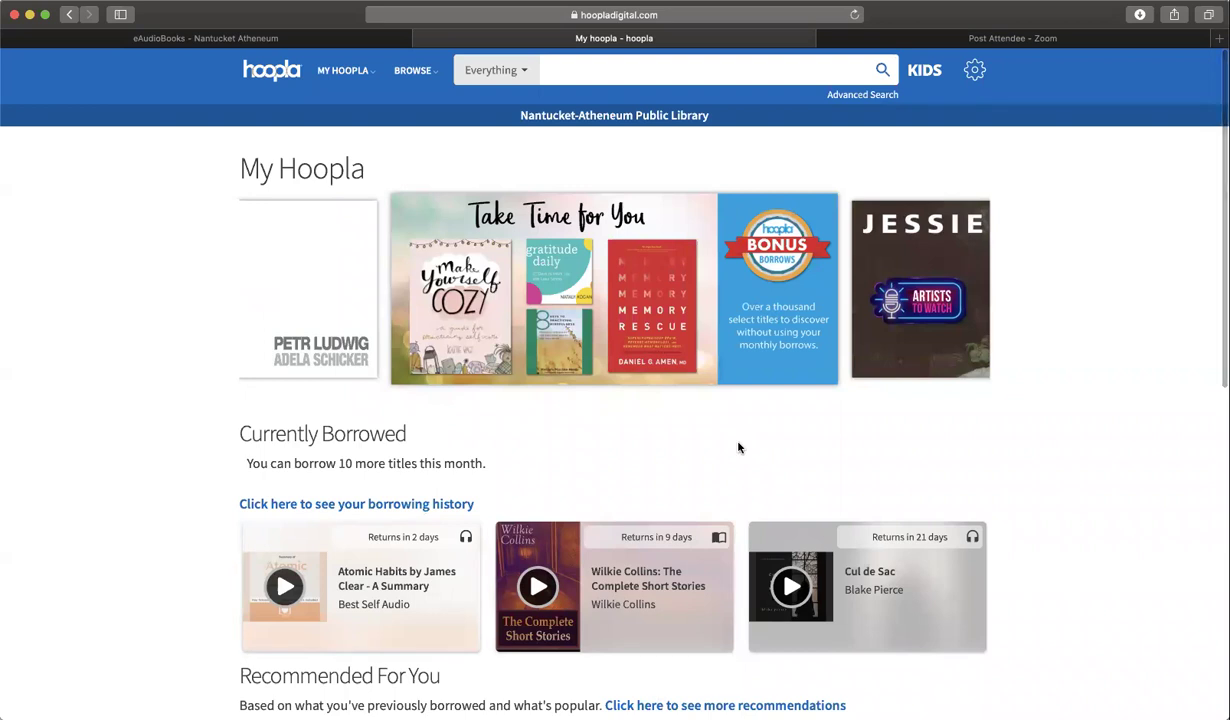
# - Look through the Comics collection, then switch to browsing Audiobooks
pyautogui.click(437, 74)
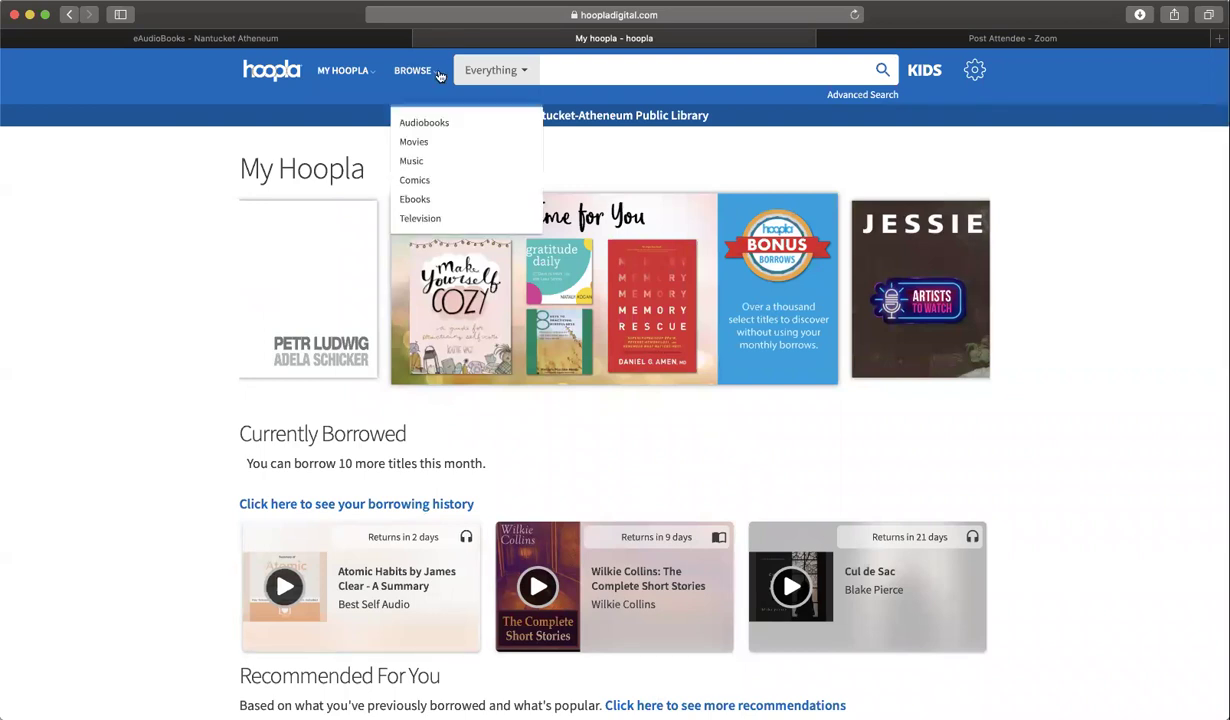
pyautogui.click(415, 181)
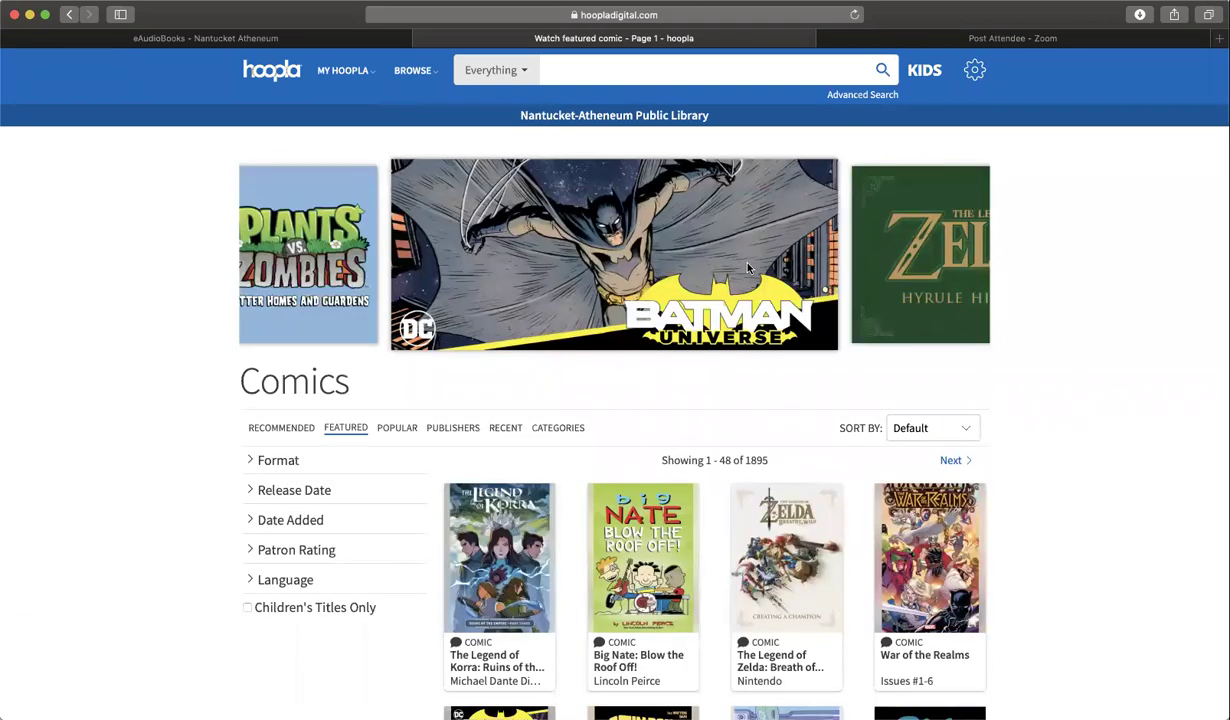
pyautogui.click(412, 70)
pyautogui.click(424, 123)
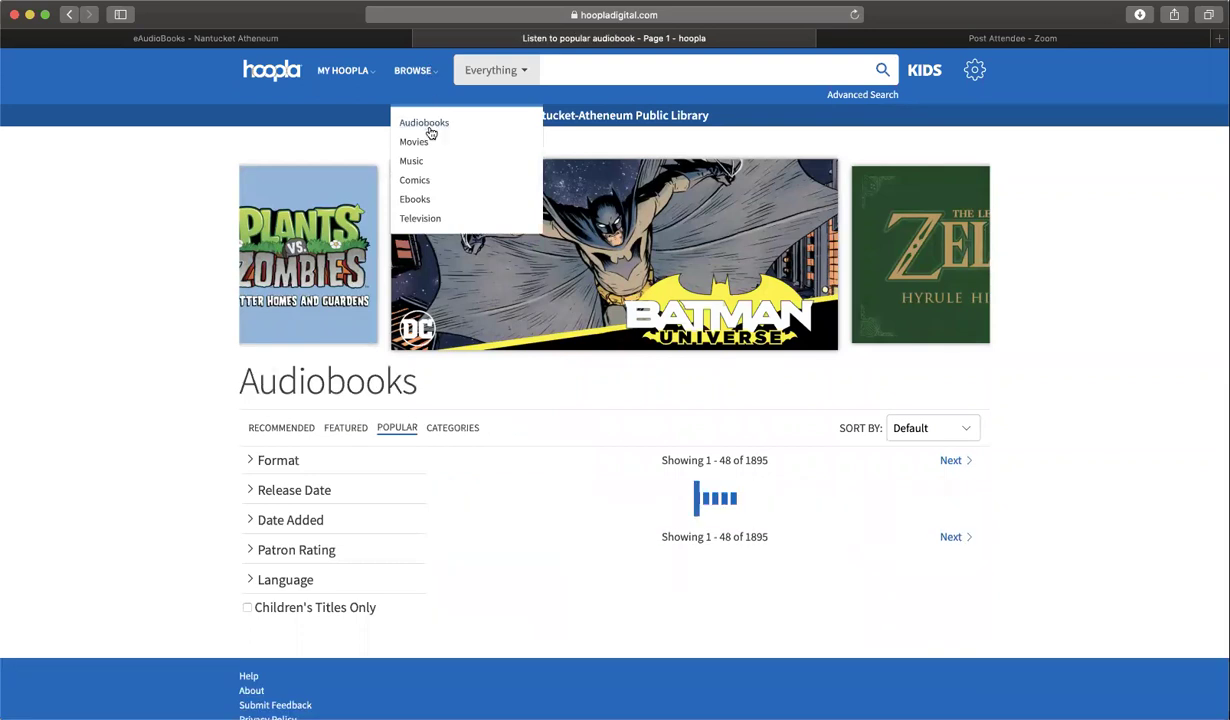